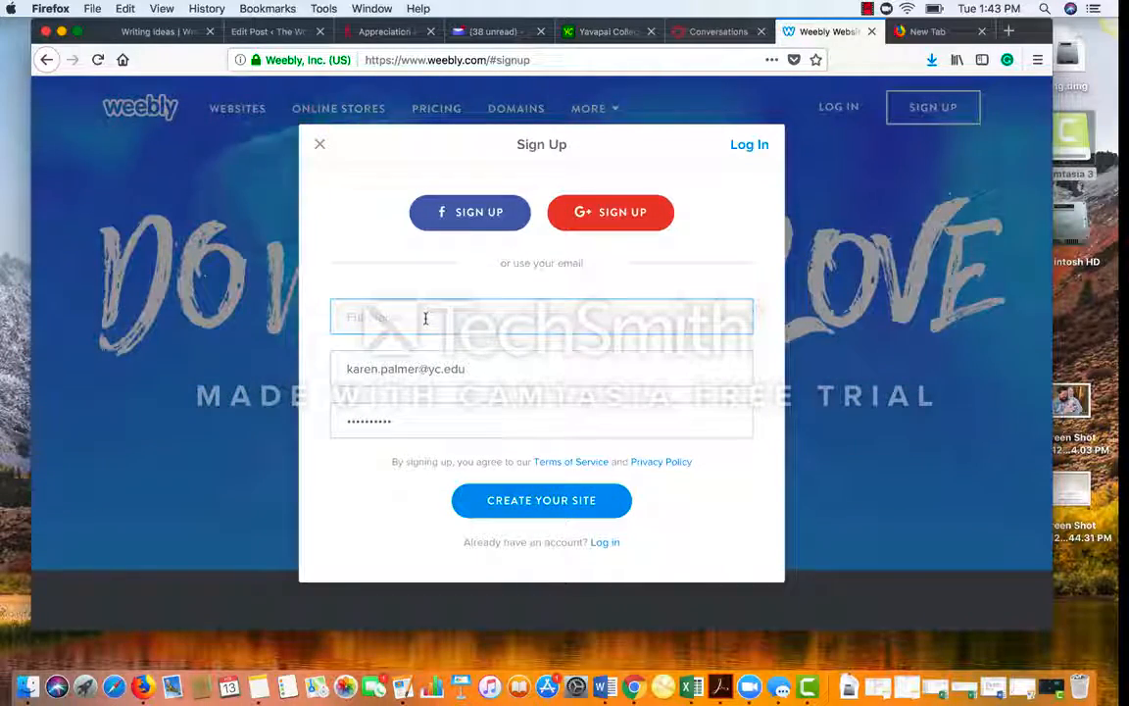
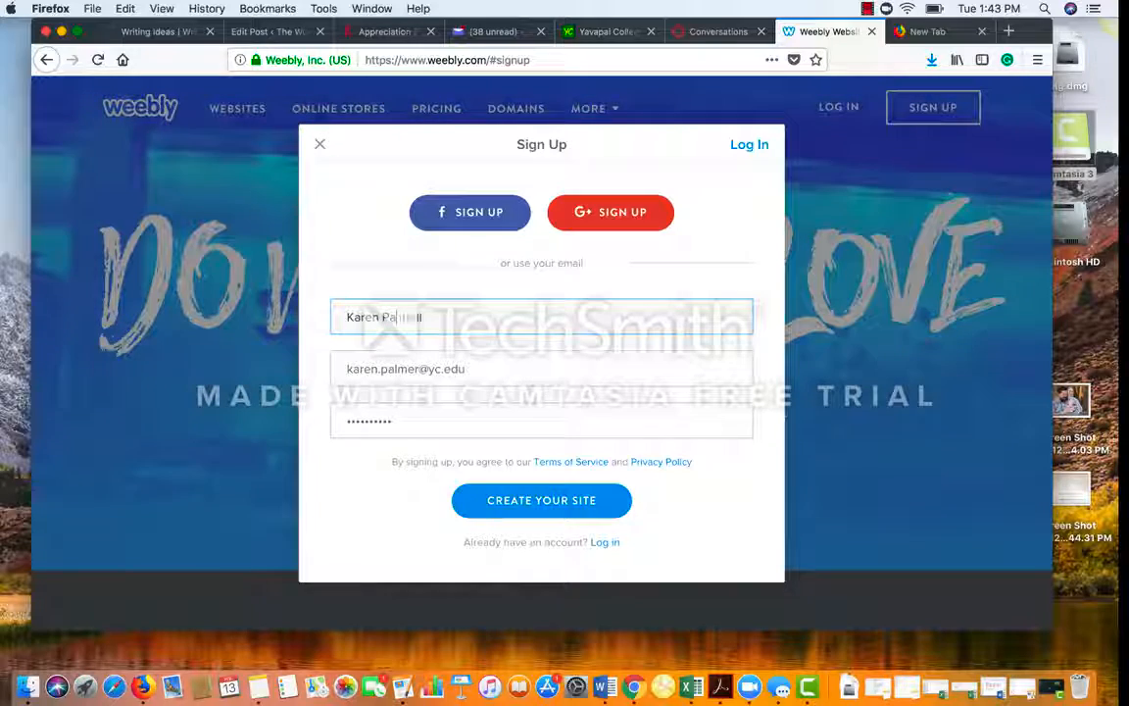
Step: Fill in the owner's full name, replace the e-mail with a different address, and submit the sign-up form
left_click_drag(470, 373, 340, 366)
left_click(494, 371)
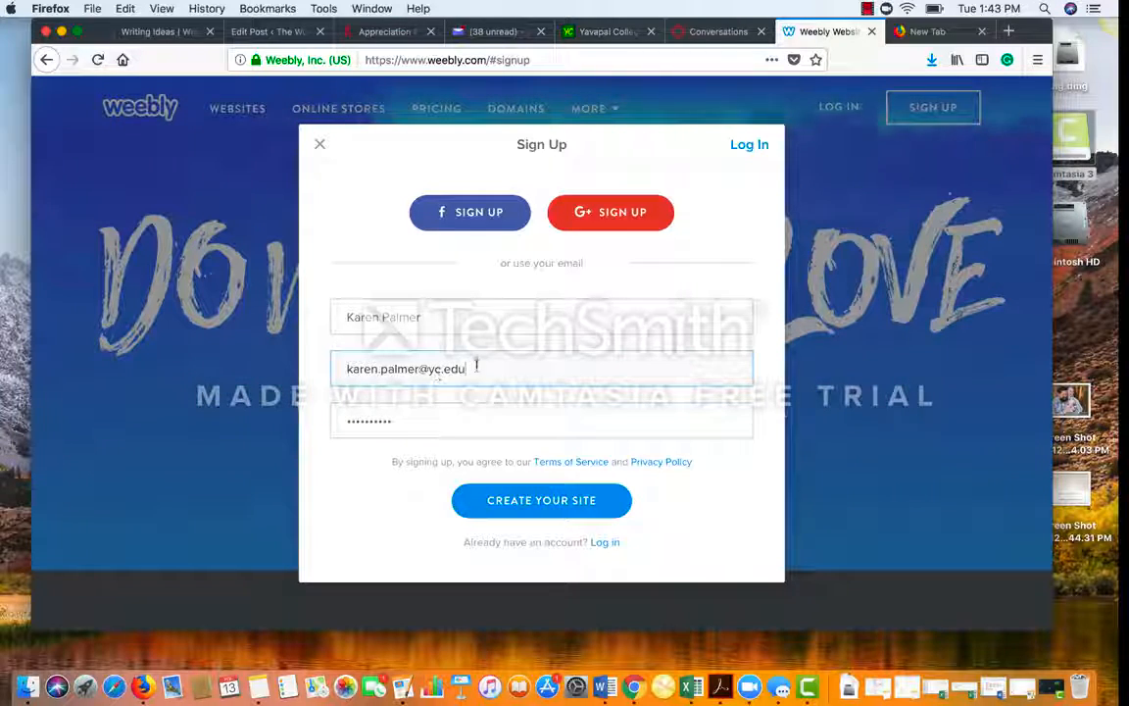
left_click(477, 366)
key("super+a")
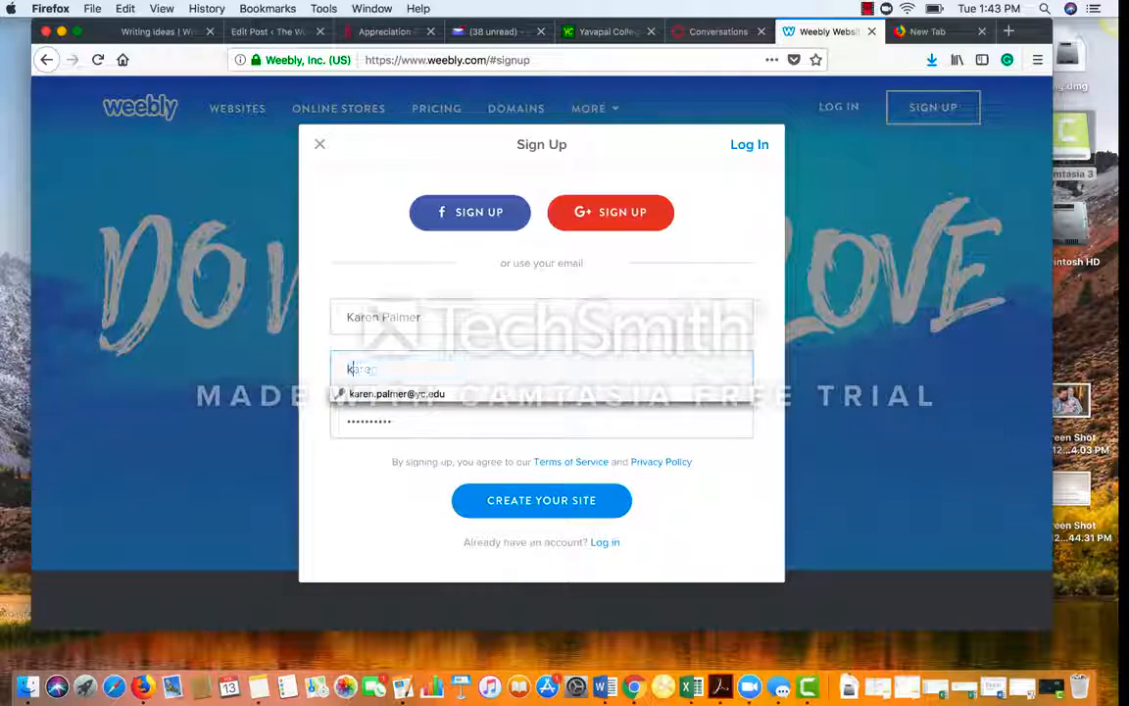
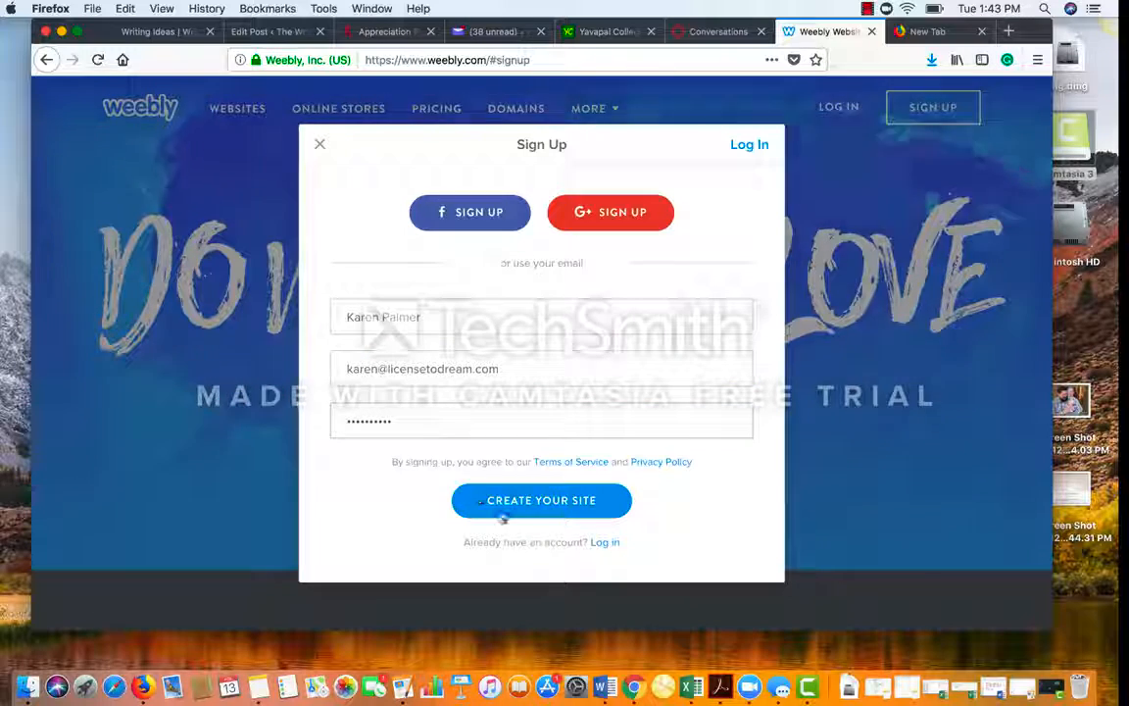
left_click(506, 516)
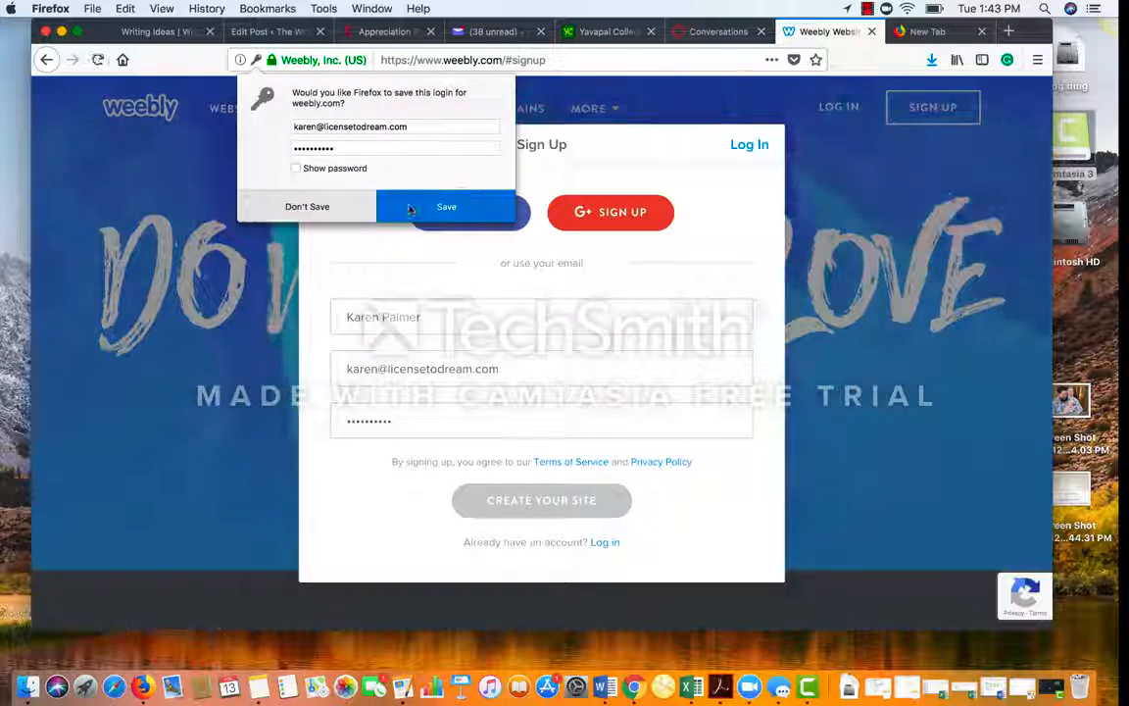
Step: Save the new weebly.com login in Firefox's save-login popup
left_click(412, 208)
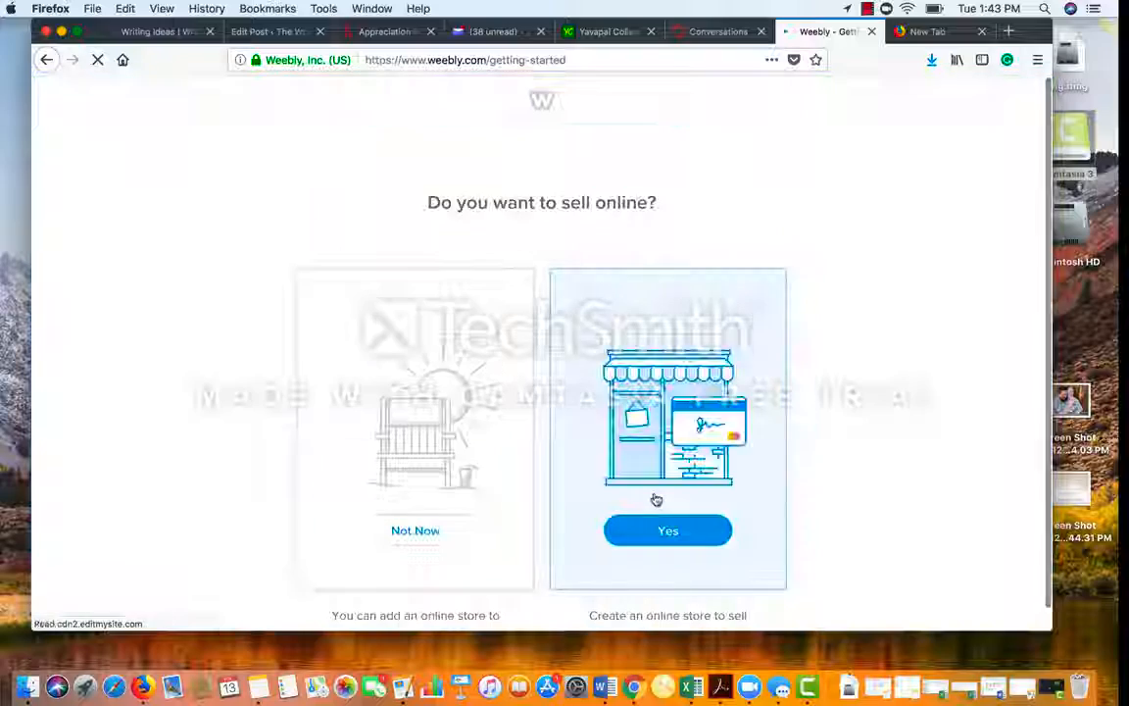
Step: Decline selling online, browse the Business themes, and preview the All Natural (Nectur) theme
left_click(412, 531)
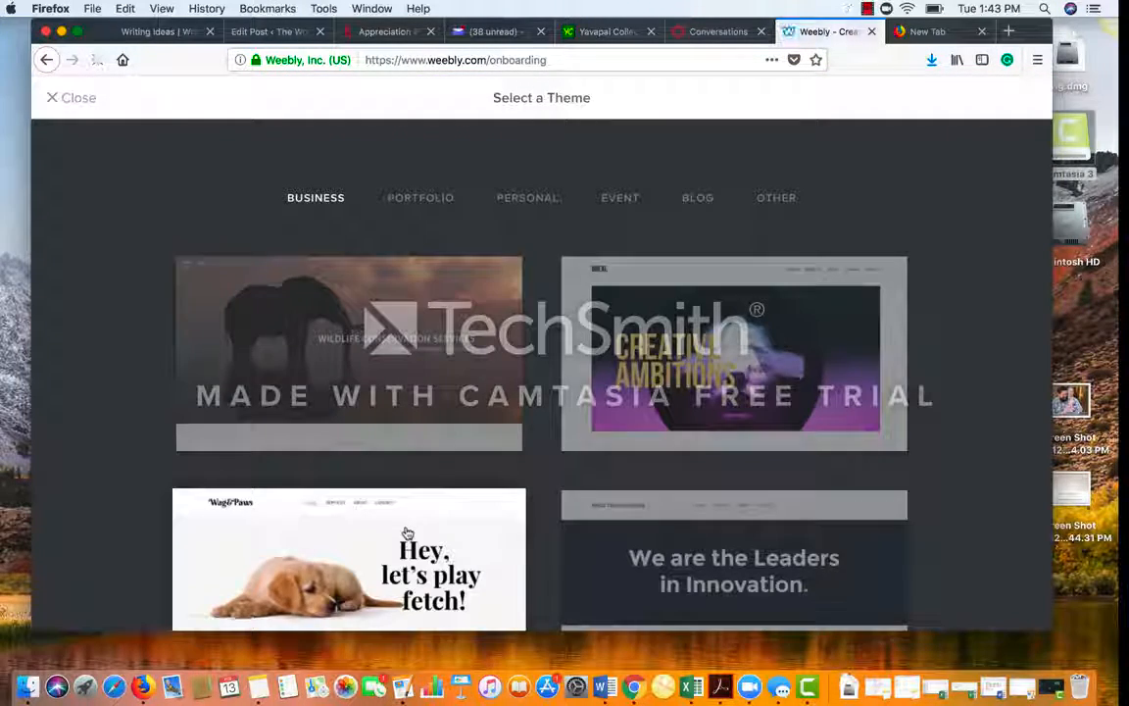
scroll(405, 520, "down", 5)
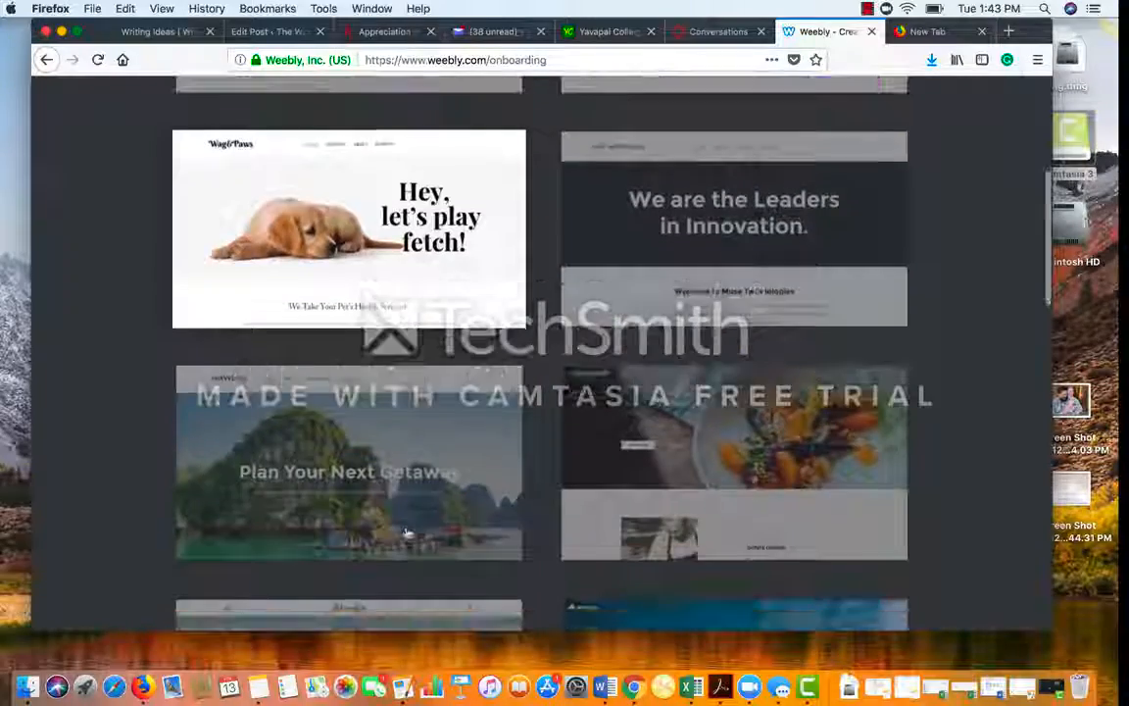
scroll(407, 534, "down", 6)
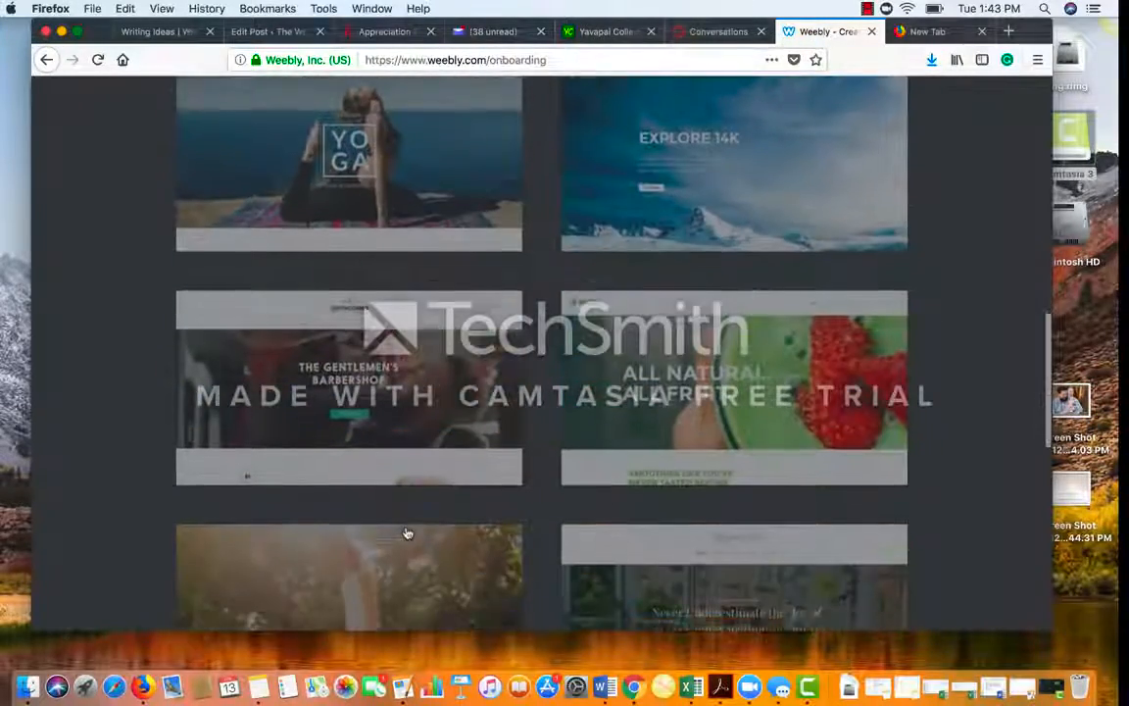
scroll(407, 534, "up", 11)
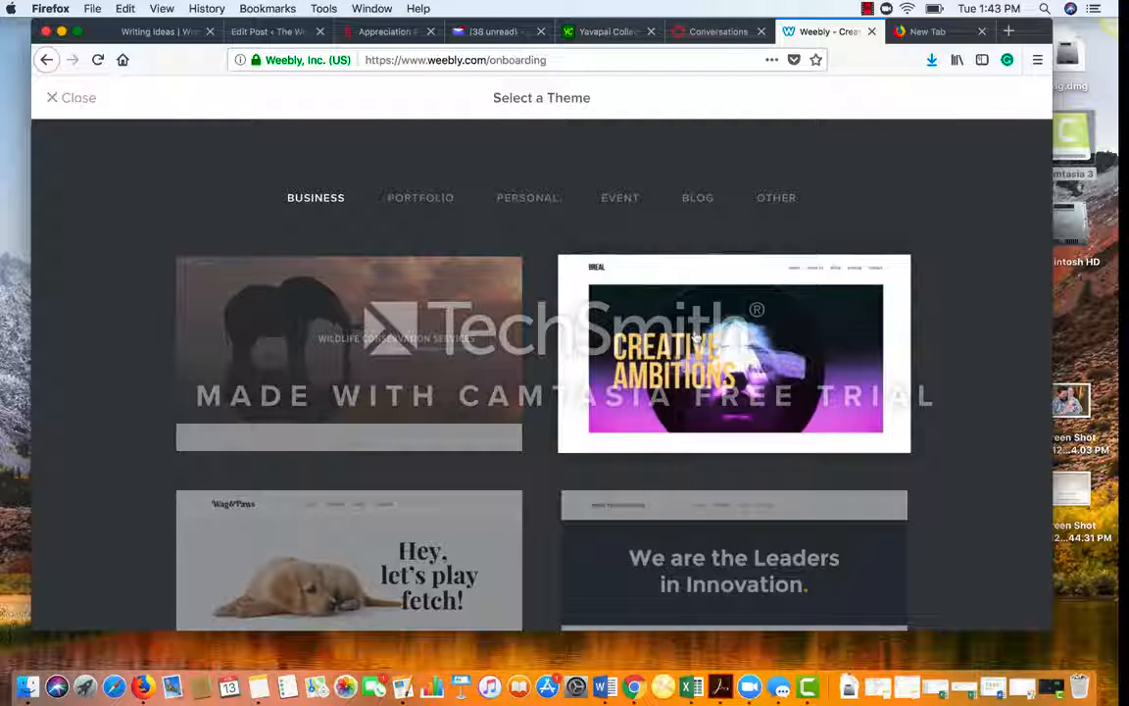
scroll(951, 318, "down", 5)
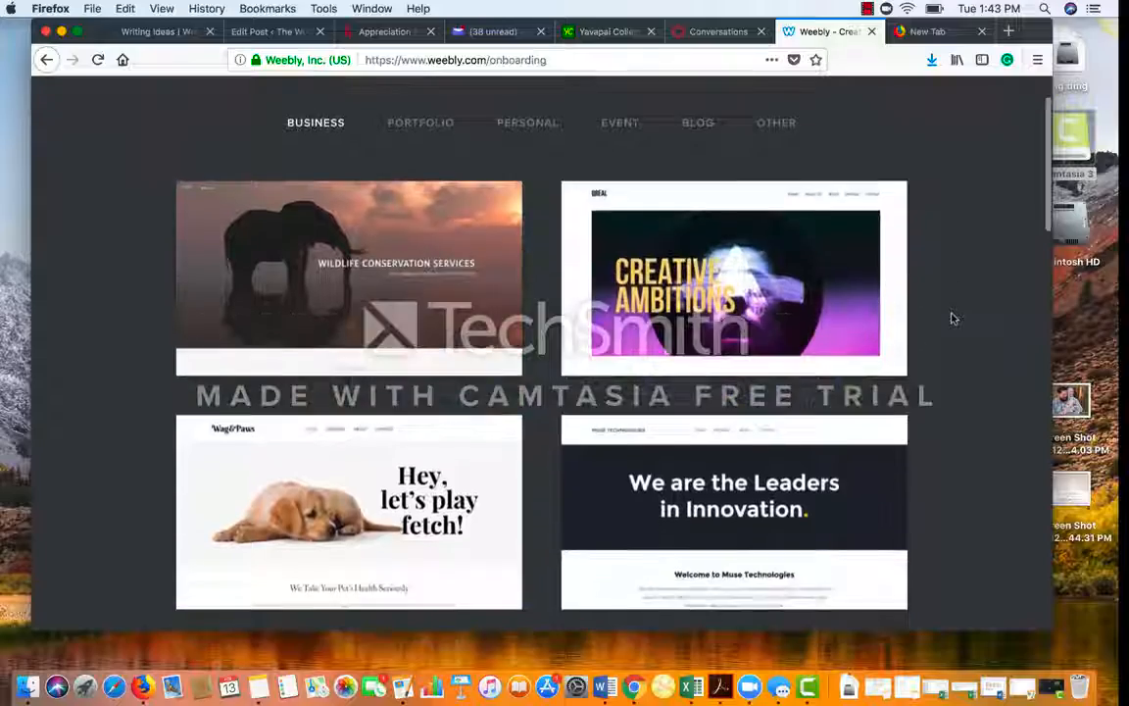
scroll(950, 317, "down", 10)
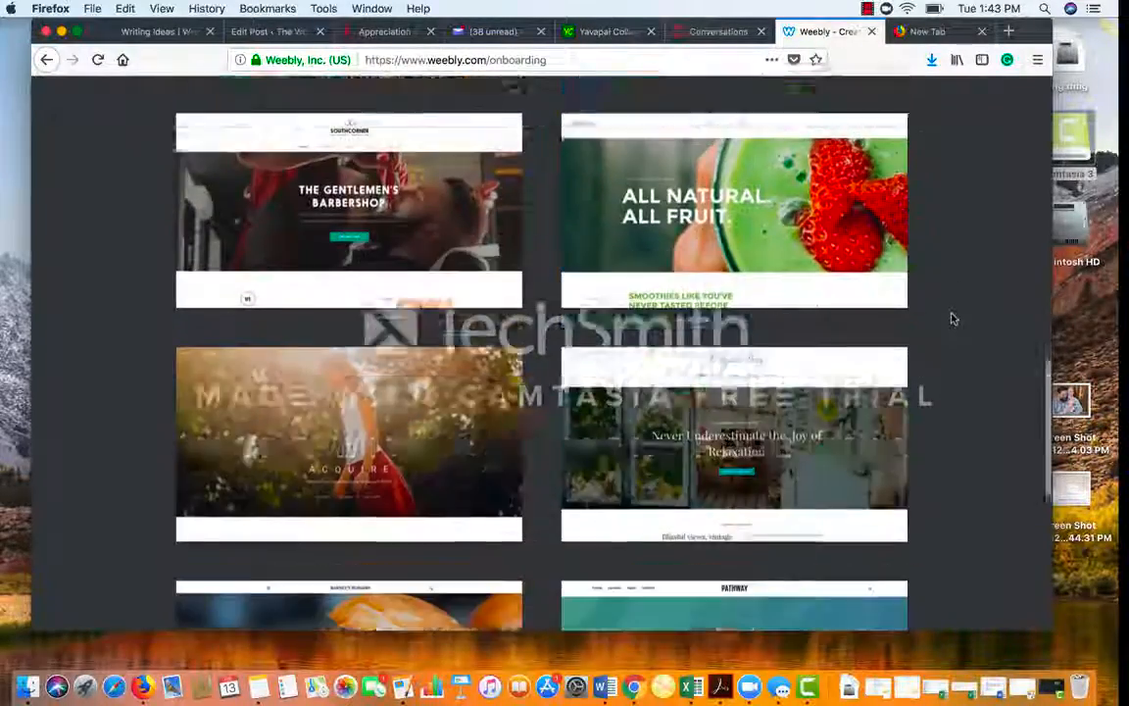
scroll(951, 317, "down", 2)
scroll(941, 320, "up", 7)
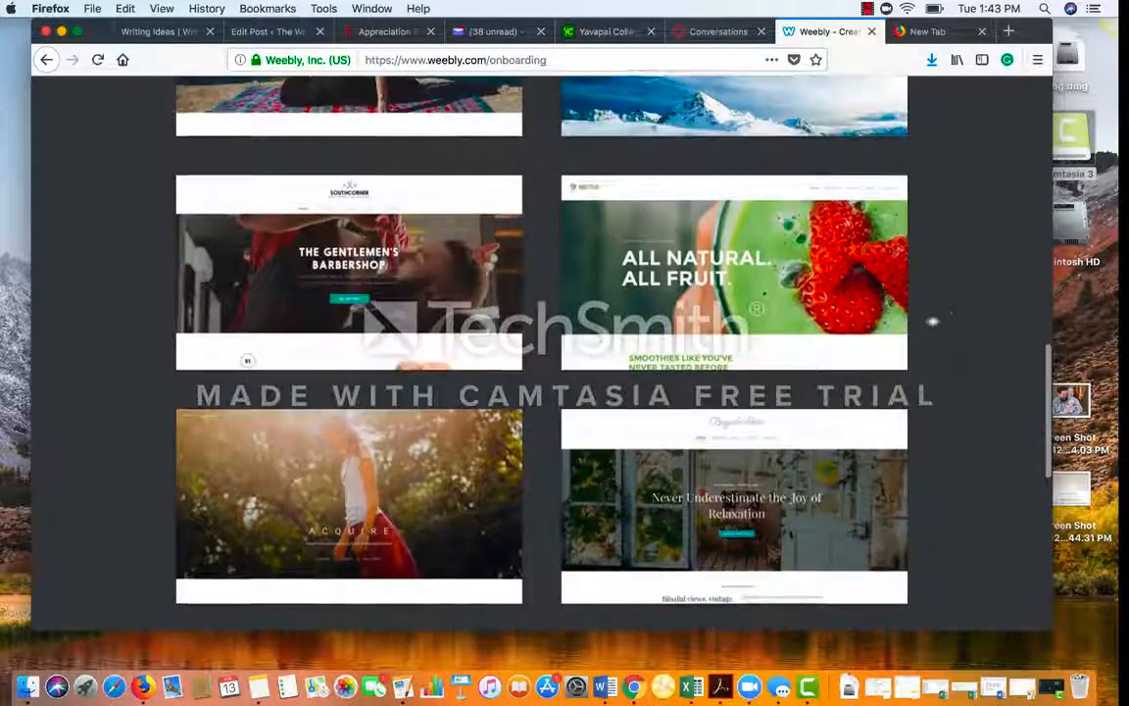
left_click(767, 263)
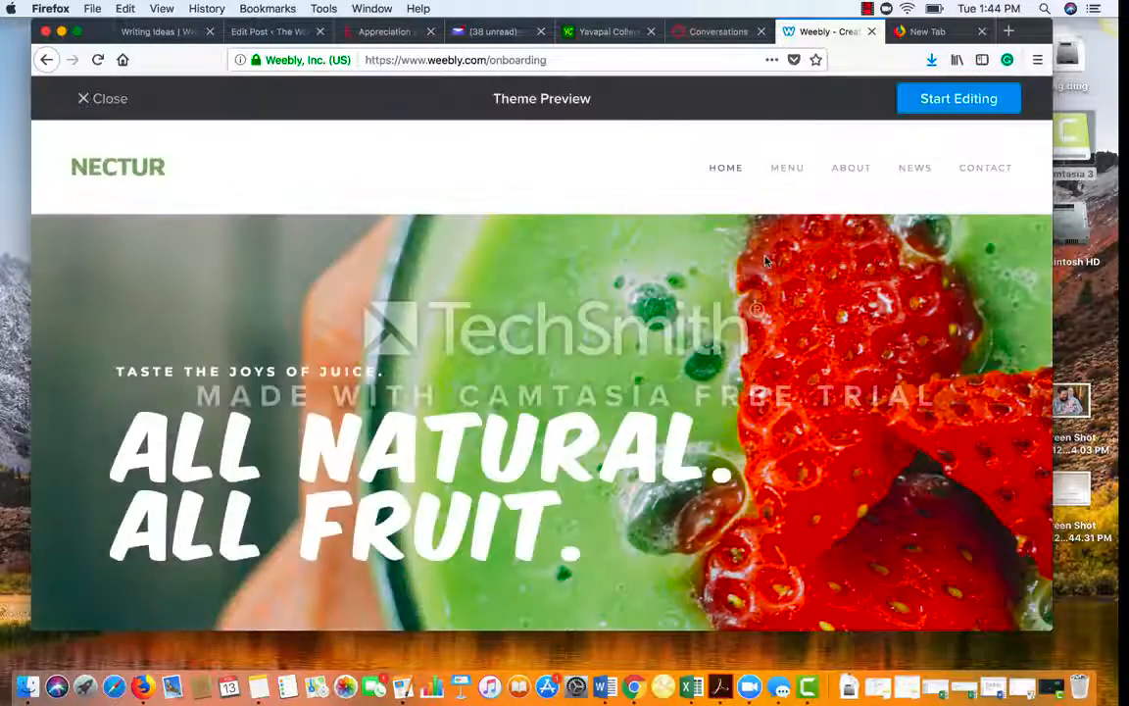
Step: Start editing with the Nectur theme to bring up the website domain choice
scroll(622, 443, "down", 3)
scroll(623, 446, "up", 2)
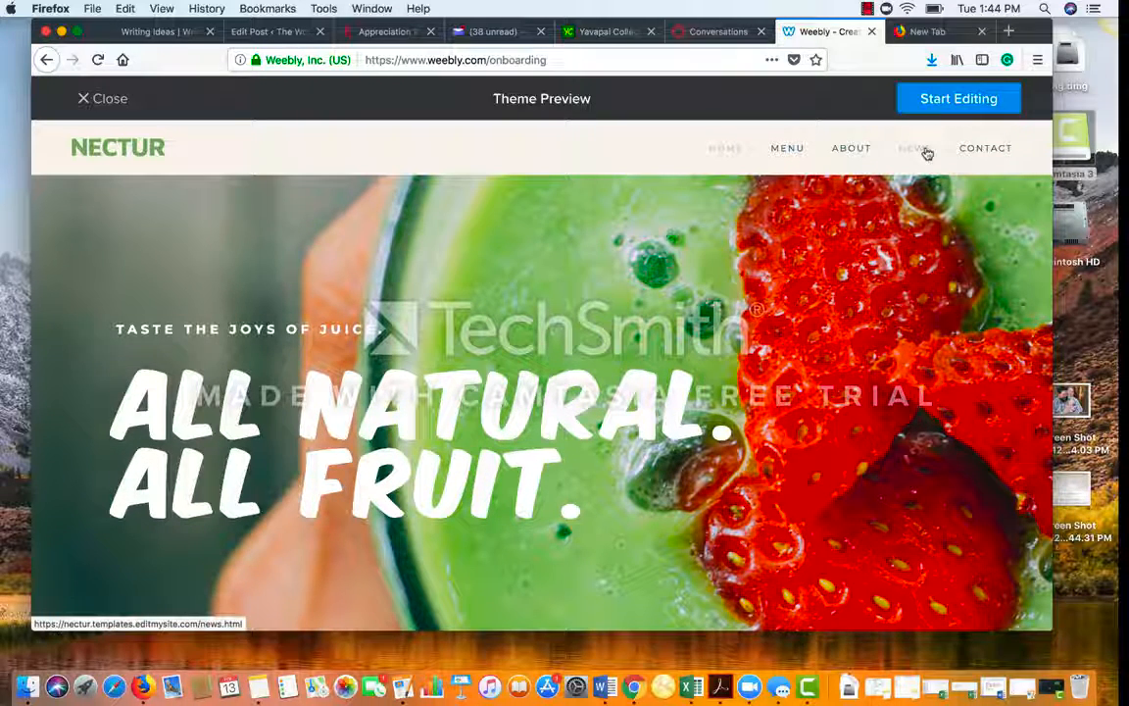
left_click(958, 97)
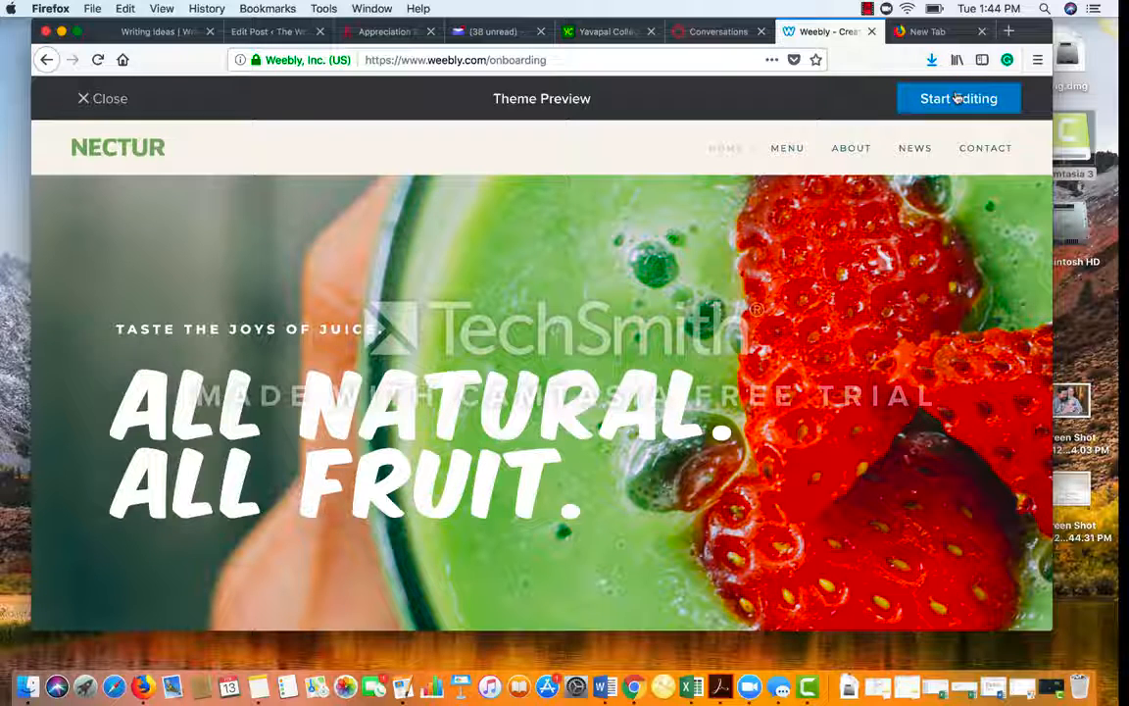
left_click(958, 97)
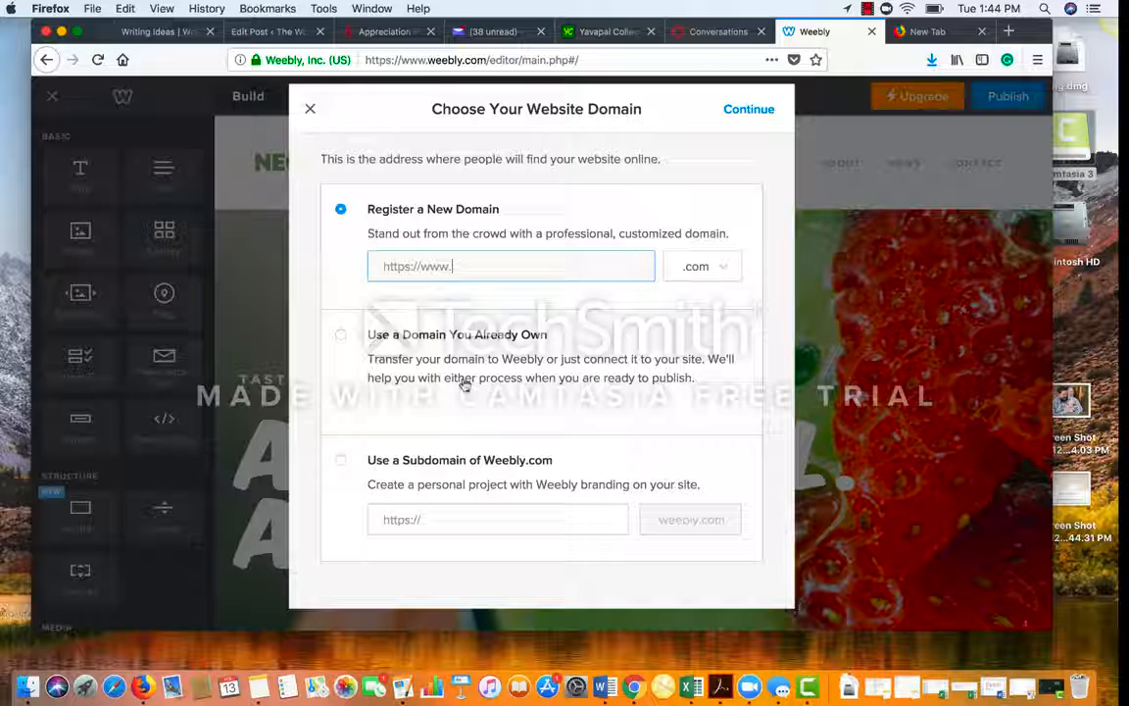
Step: Choose a free Weebly.com subdomain, enter an available name, and continue into the editor
left_click(341, 462)
left_click(440, 519)
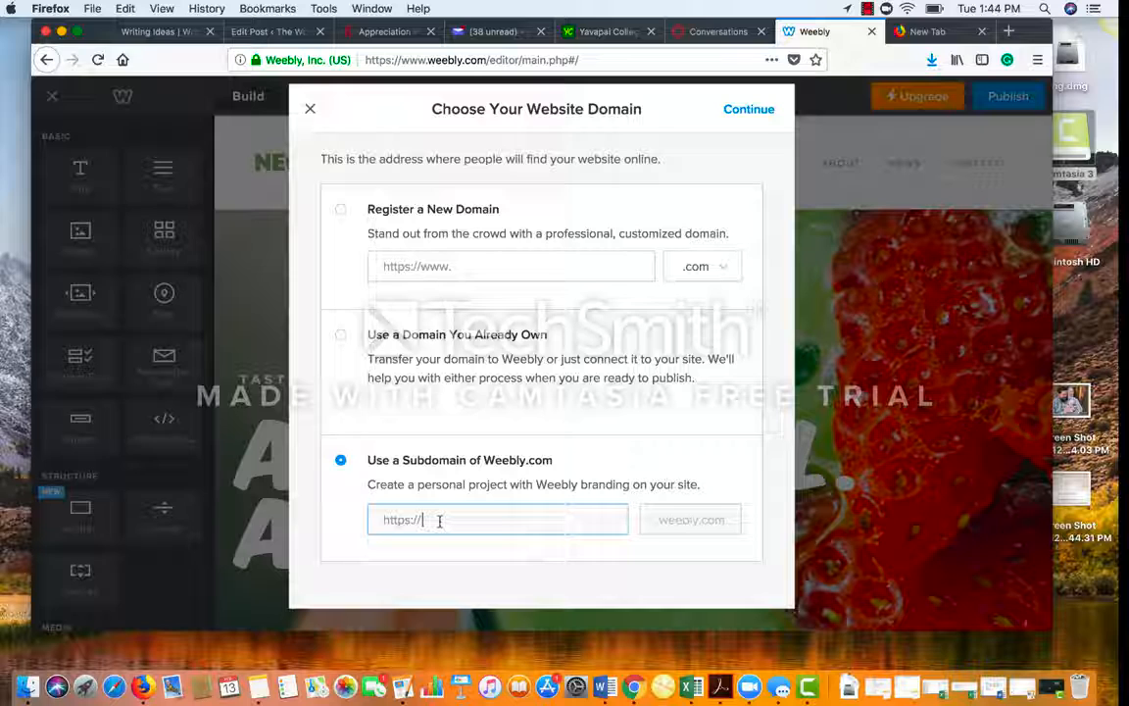
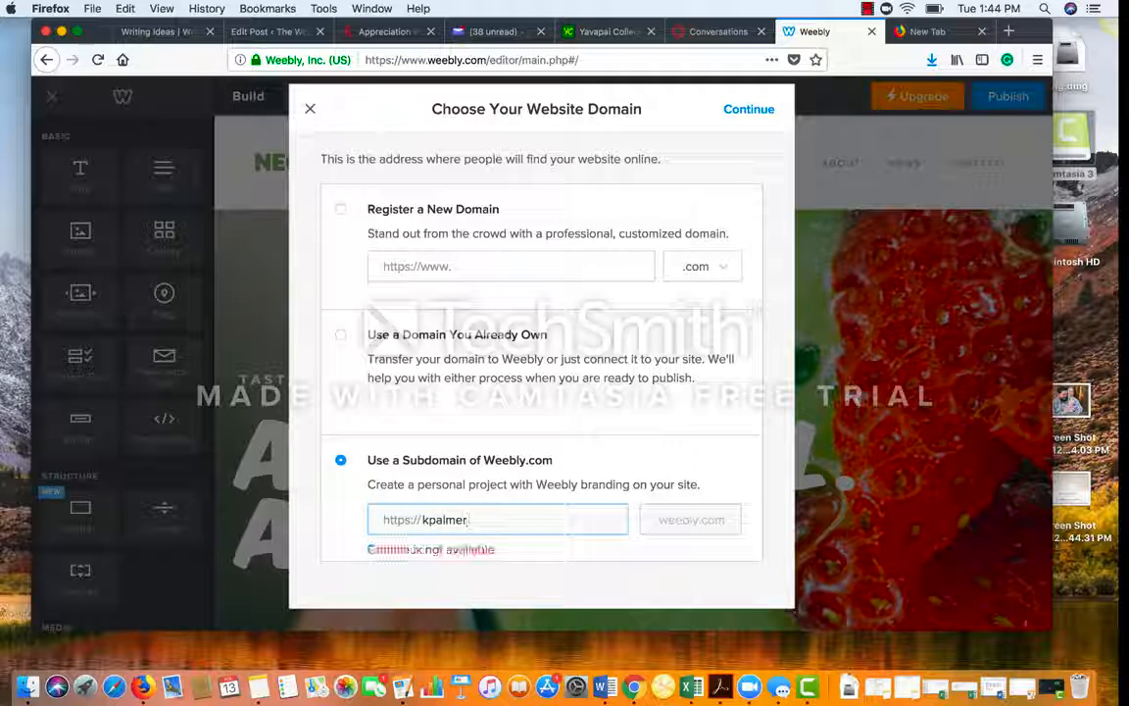
type("ye")
key("BackSpace")
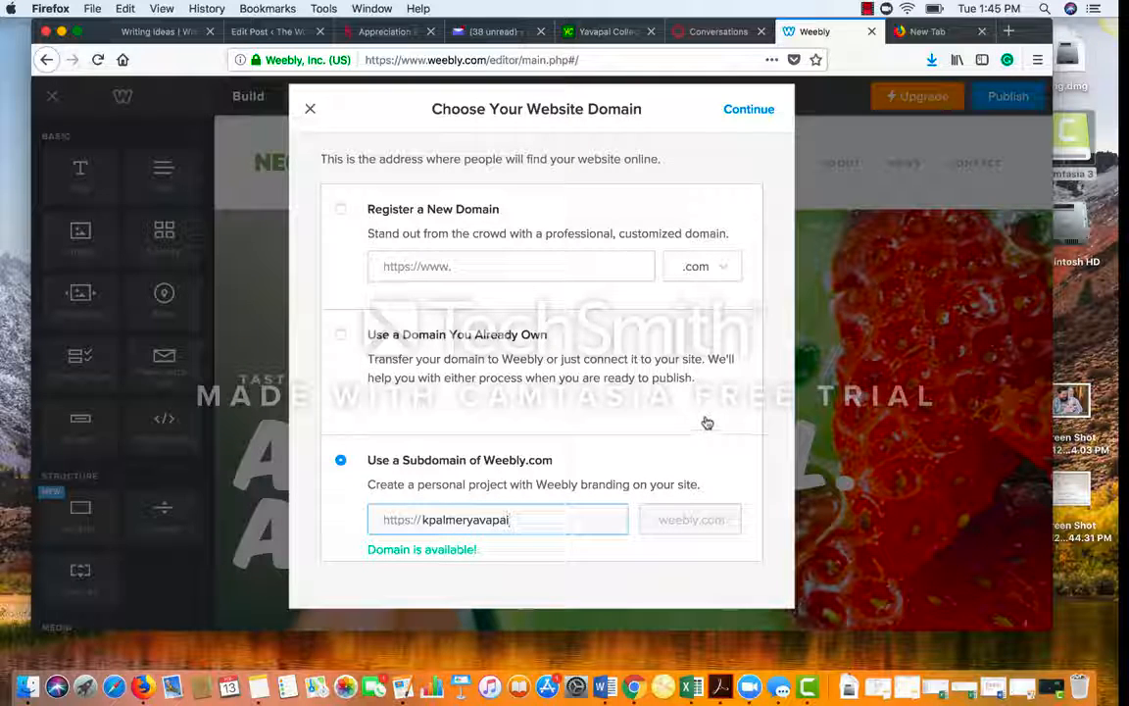
left_click(746, 113)
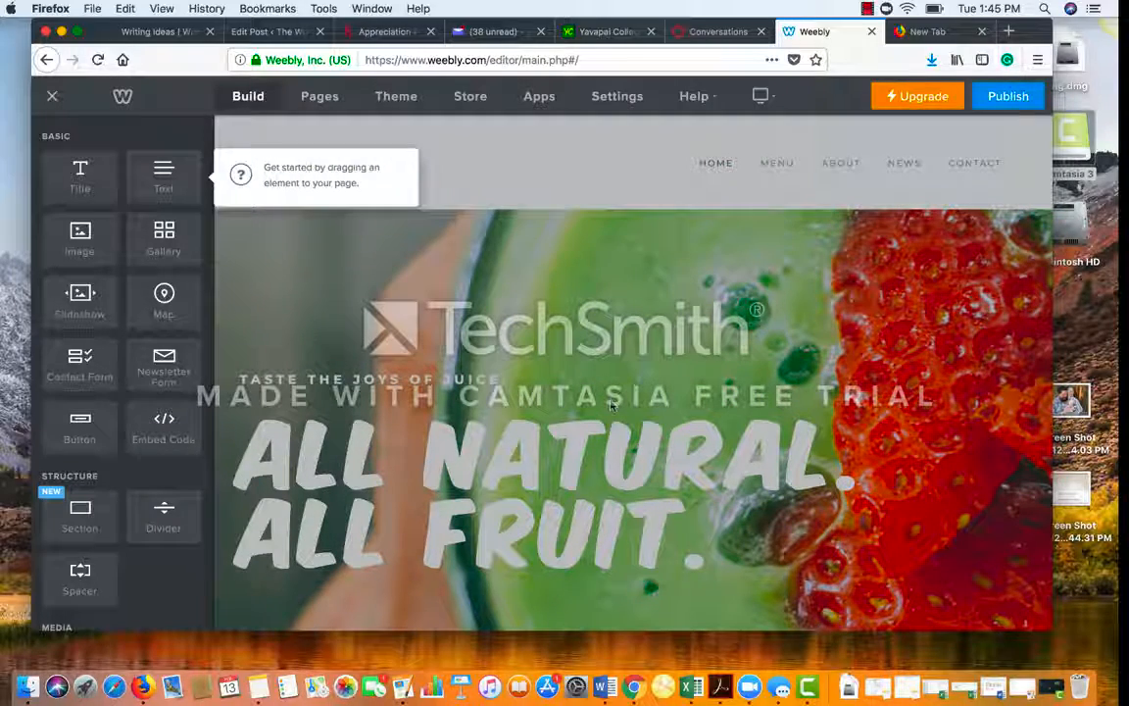
Step: Dismiss the tip and change the hero headline to the owner's name over 'ENG 101 SITE'
left_click(720, 165)
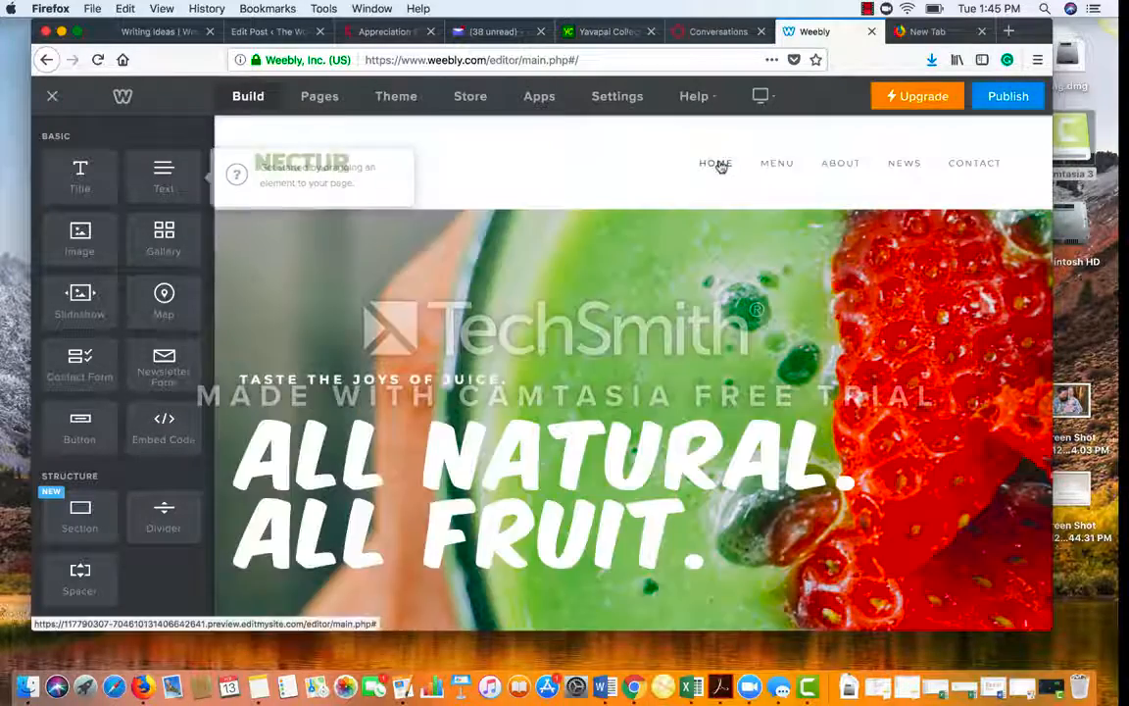
left_click(592, 438)
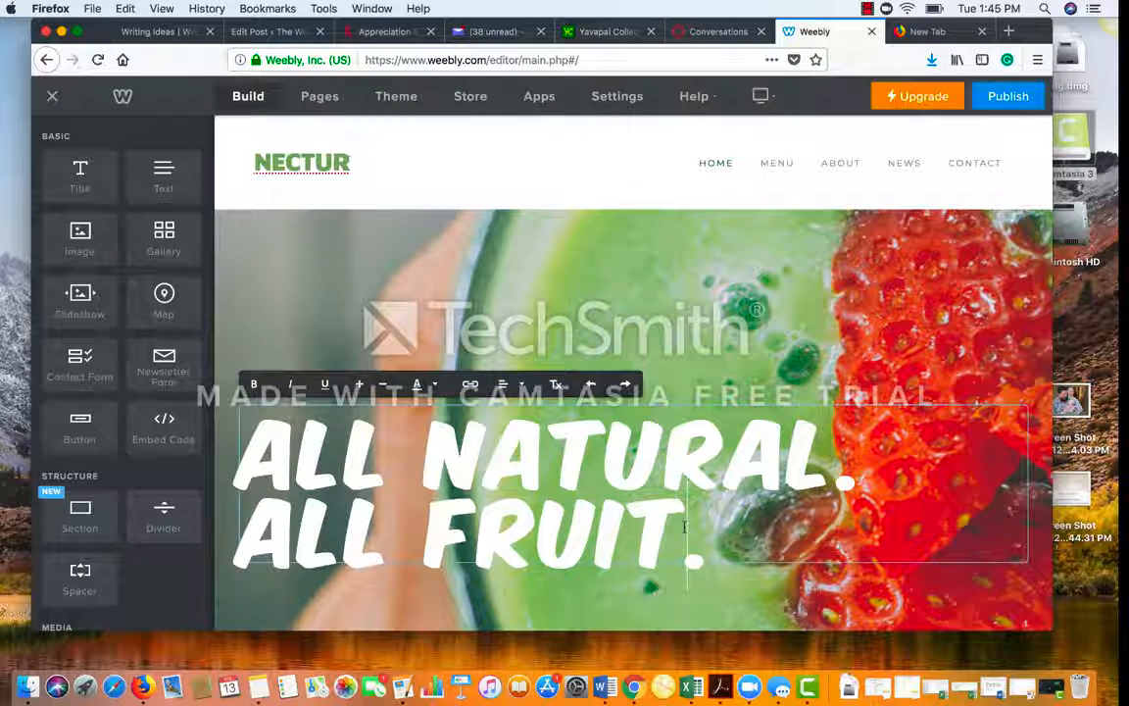
left_click_drag(684, 526, 235, 451)
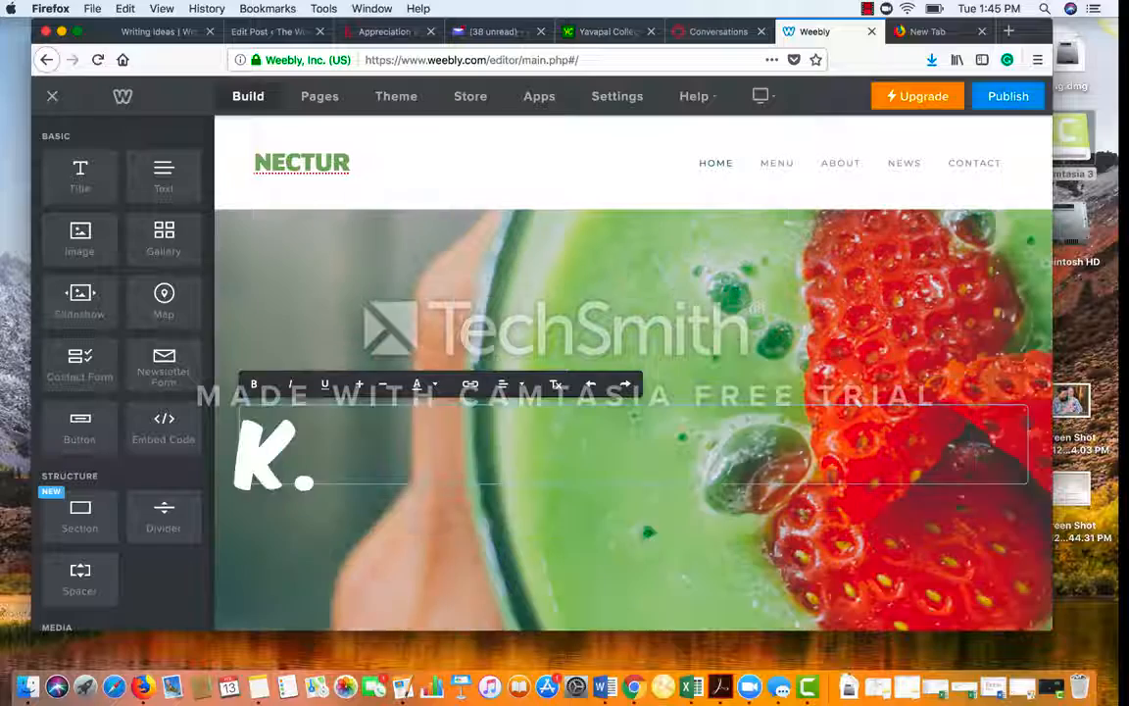
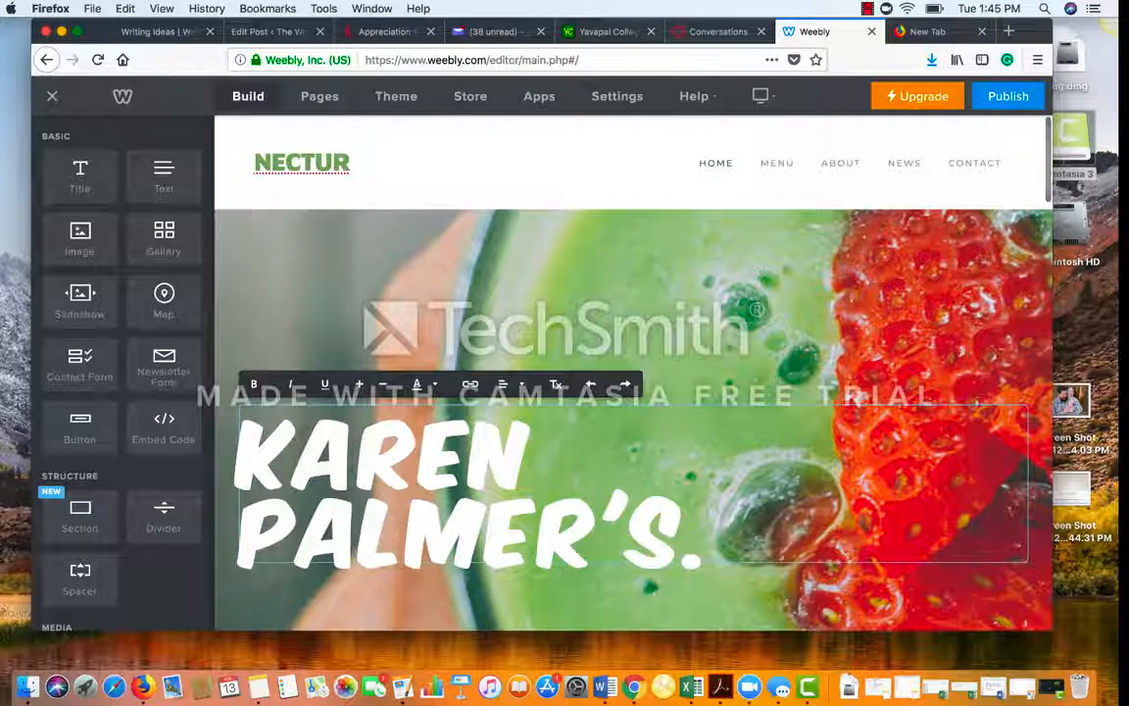
key("Return")
type("ENG 1")
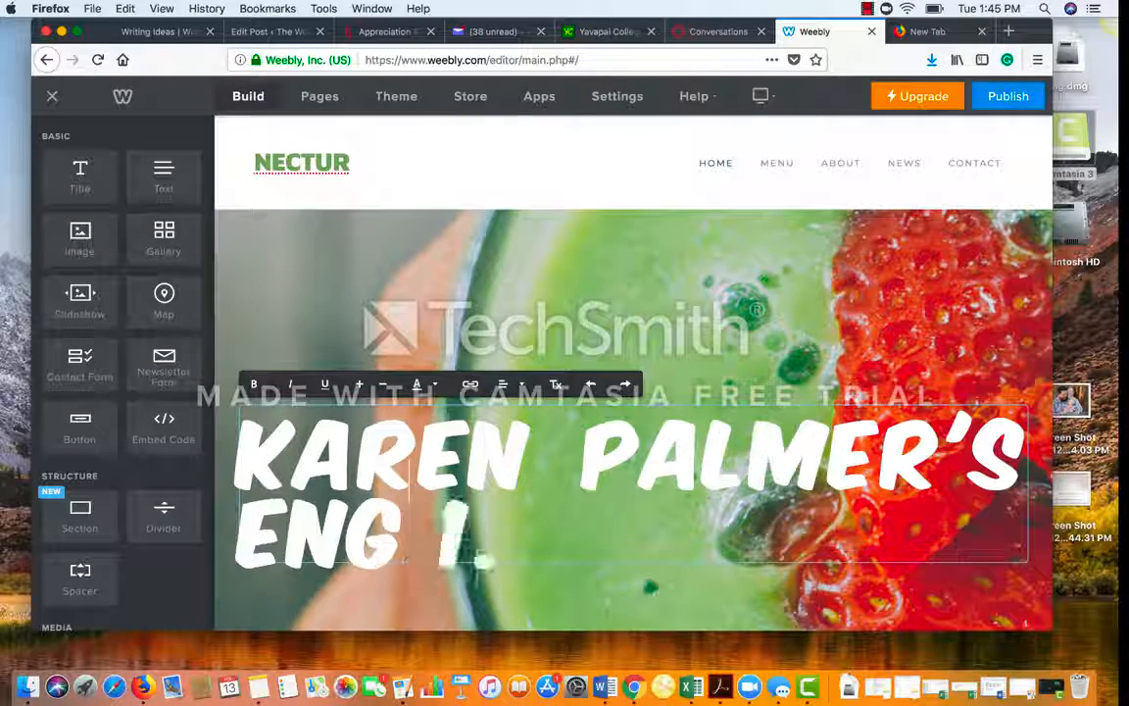
type("01 SITE.")
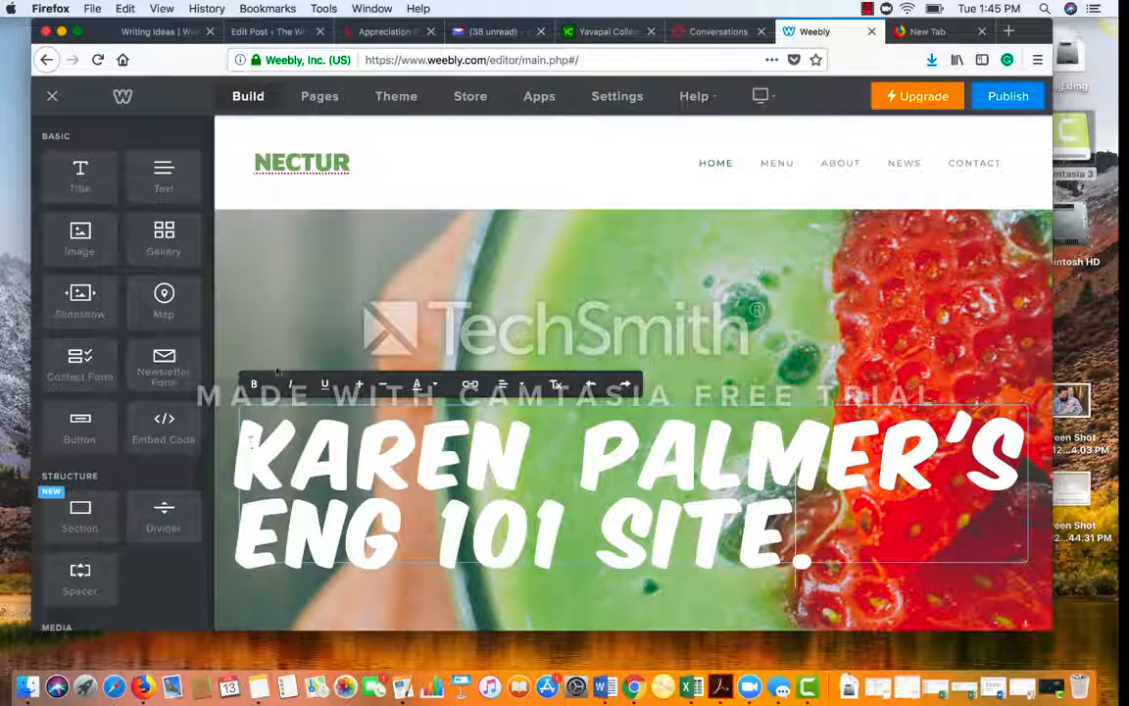
left_click(694, 341)
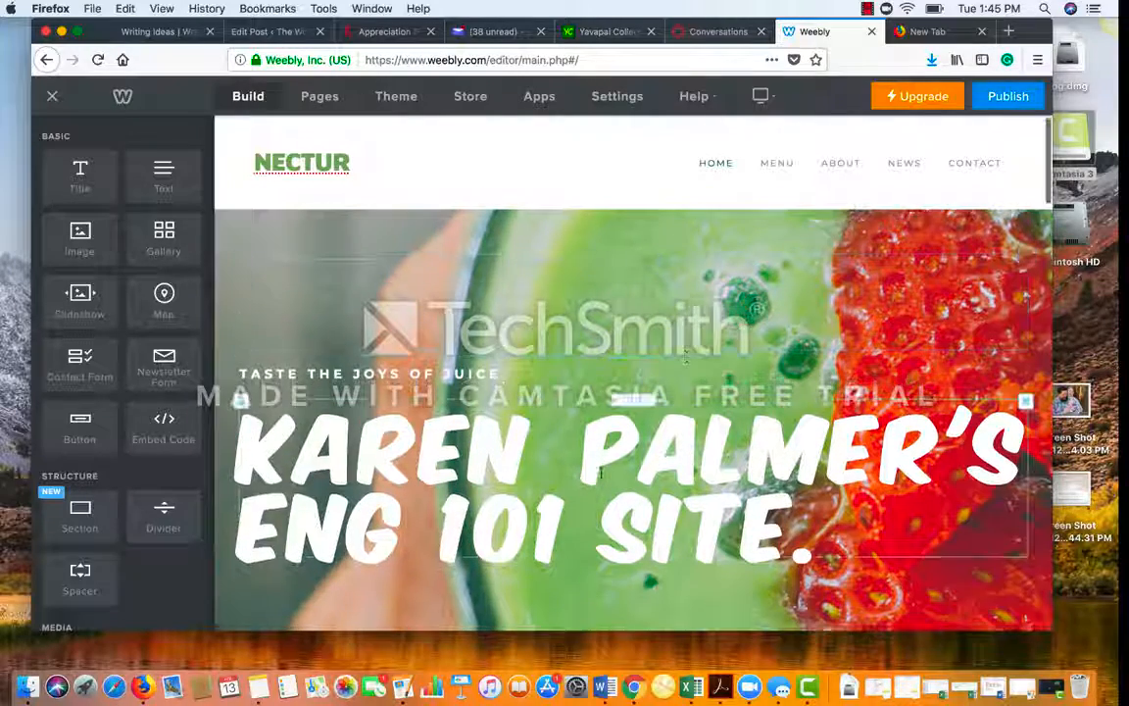
Step: Exit headline text editing and select the tagline element above it
scroll(406, 343, "down", 2)
left_click(412, 337)
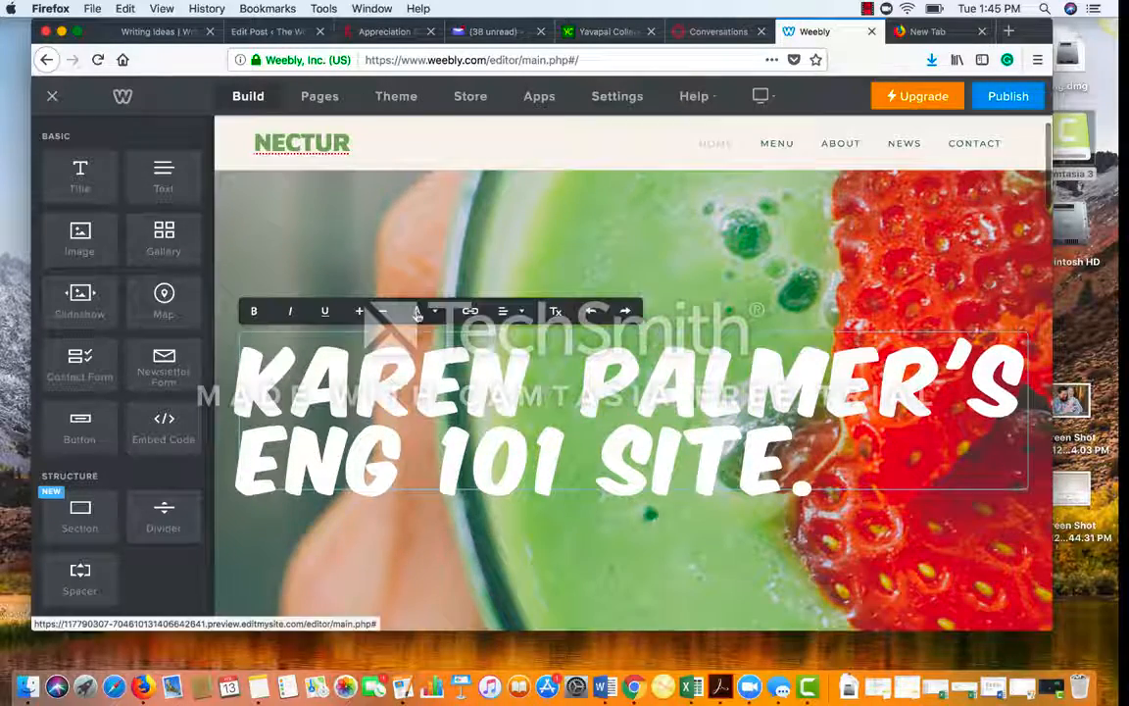
left_click(501, 259)
left_click(490, 355)
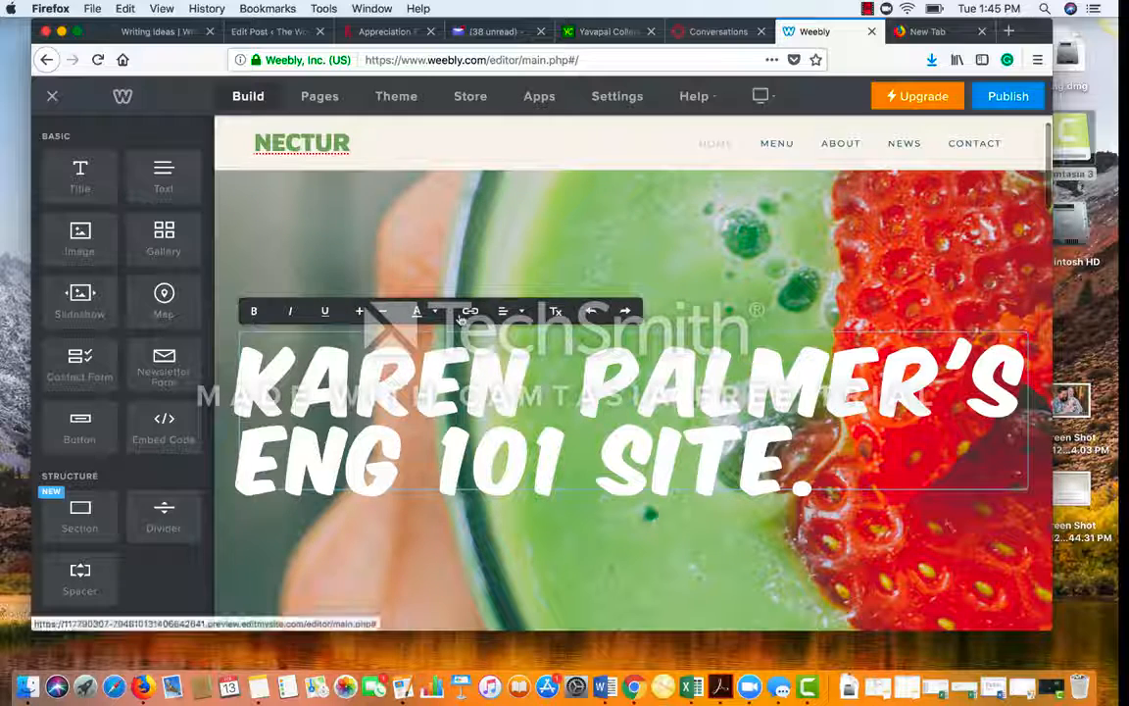
left_click(493, 257)
left_click(479, 303)
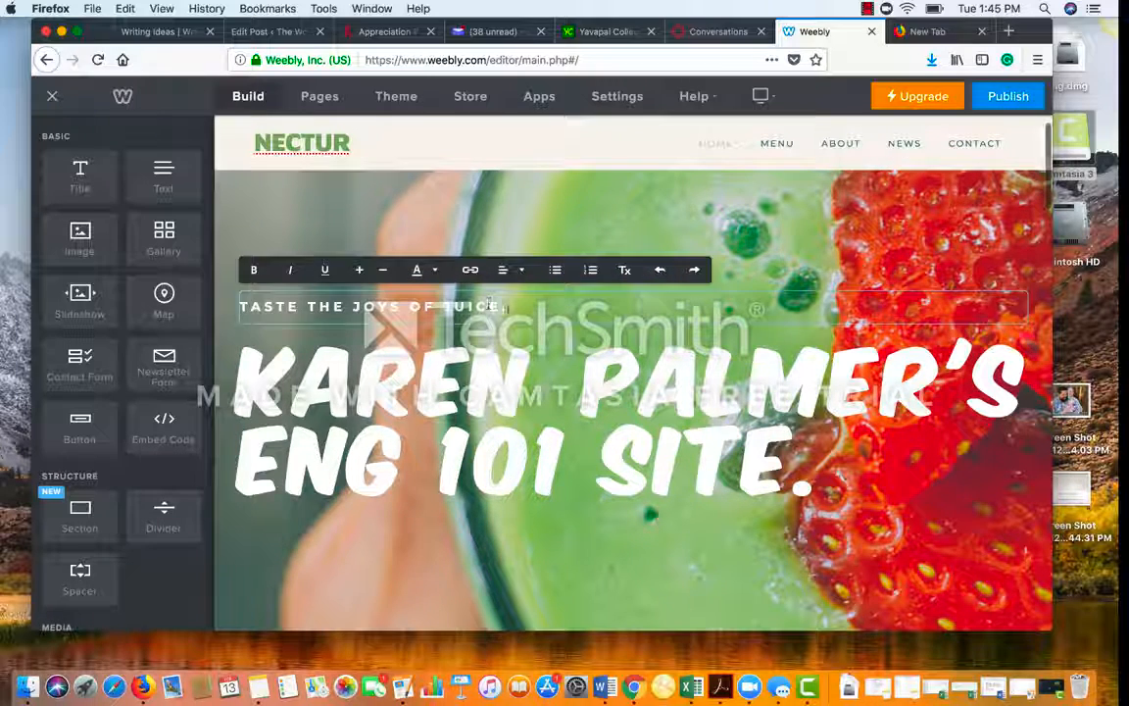
left_click(500, 343)
left_click(490, 258)
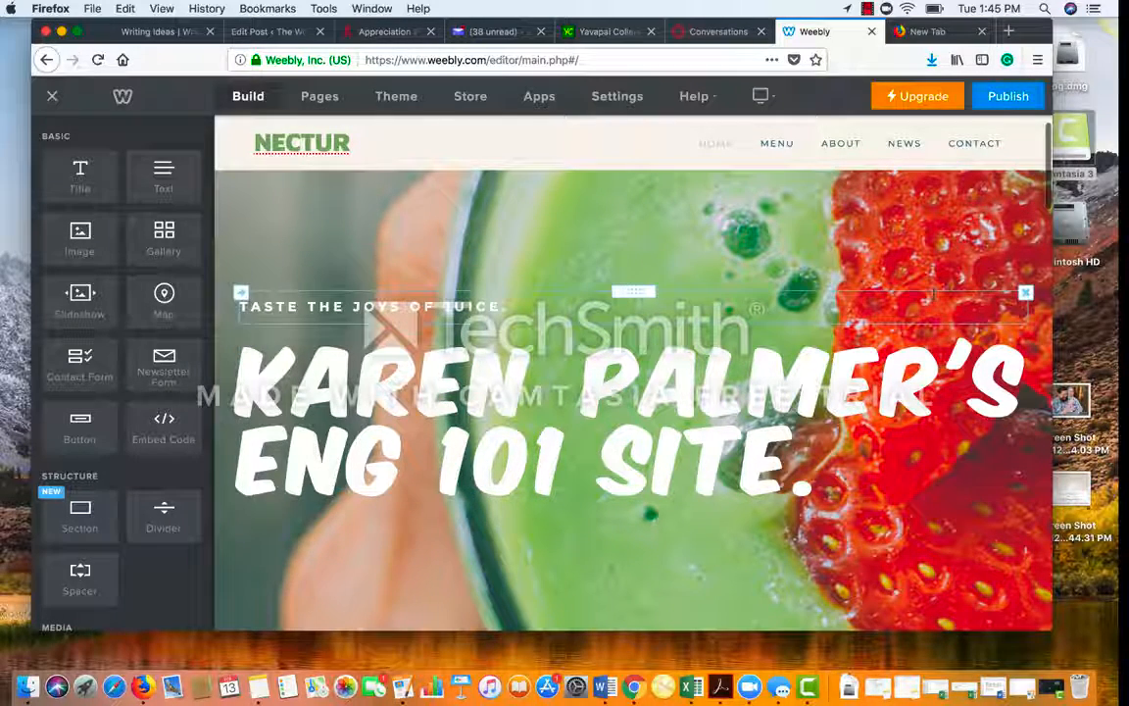
Step: Delete the 'TASTE THE JOYS OF JUICE' tagline and scroll through the home page to review it
left_click(1025, 294)
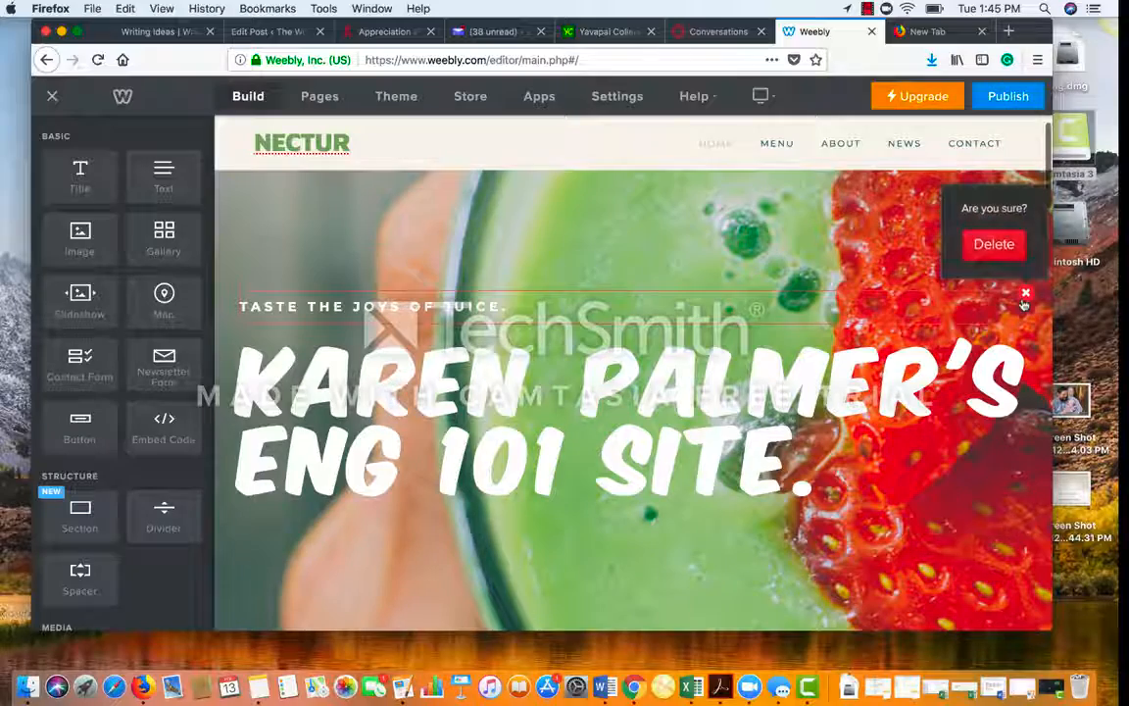
left_click(996, 245)
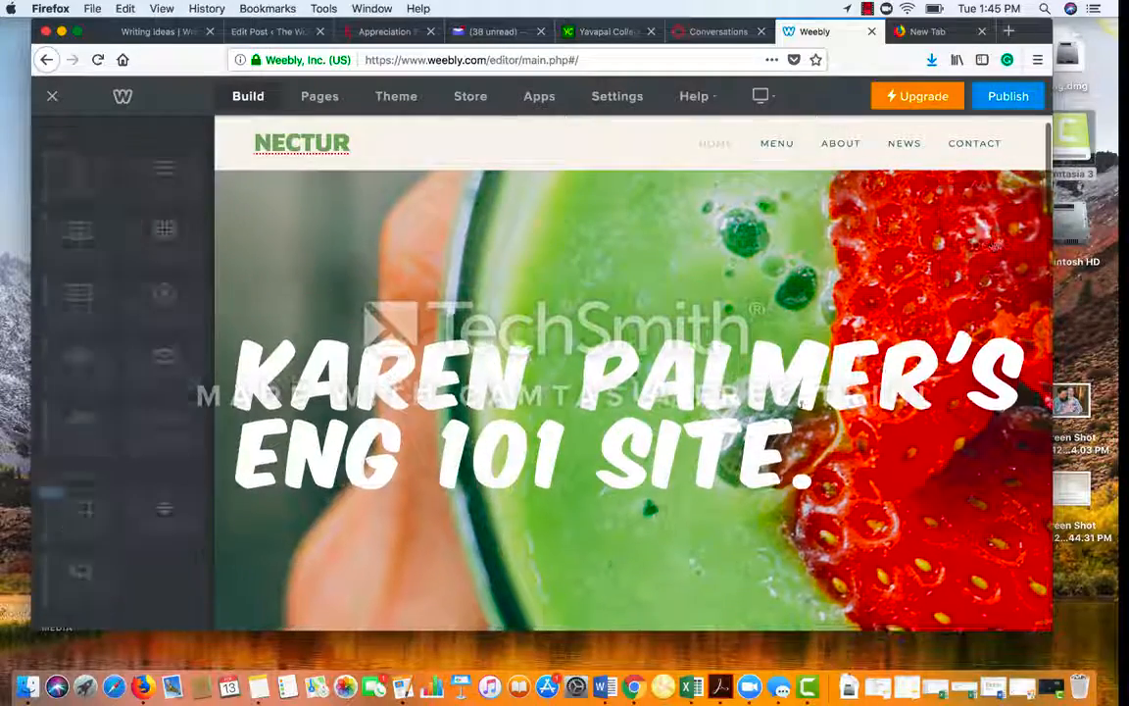
scroll(812, 328, "down", 3)
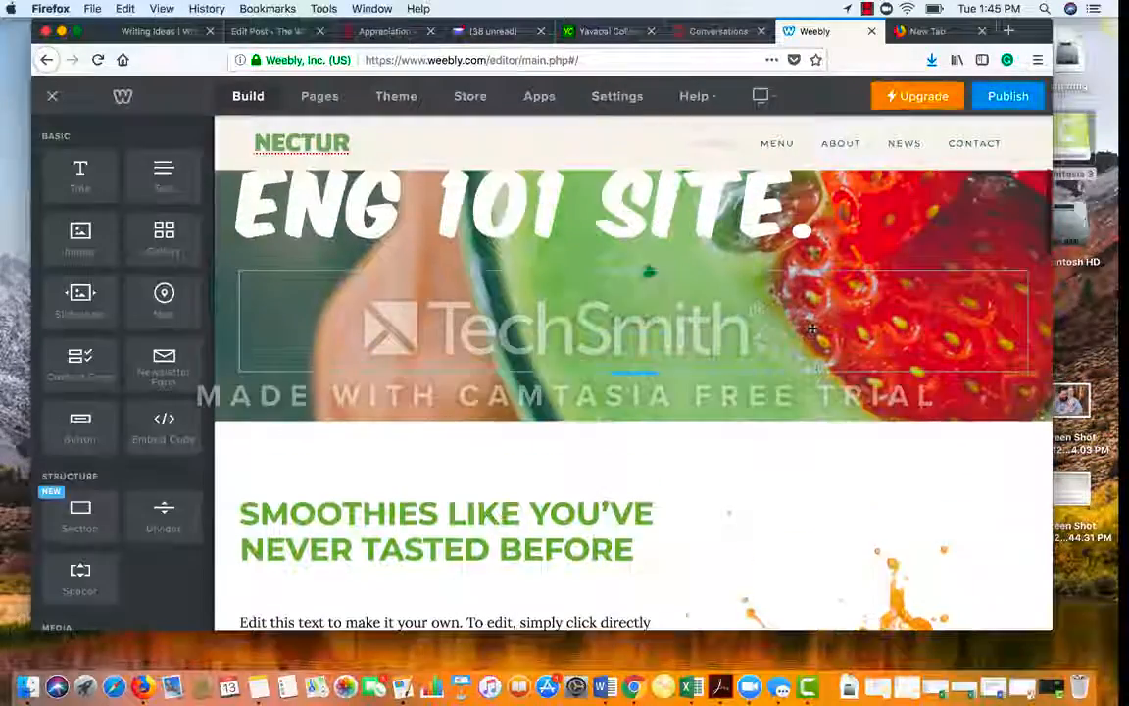
scroll(699, 408, "up", 3)
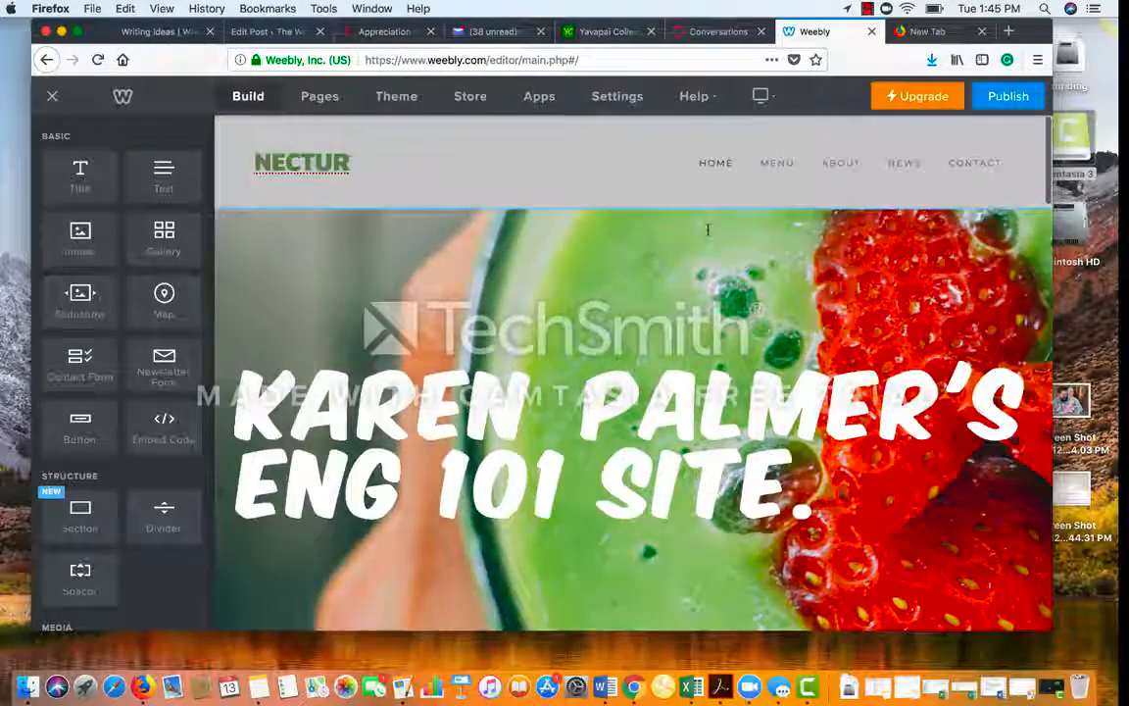
scroll(709, 234, "down", 3)
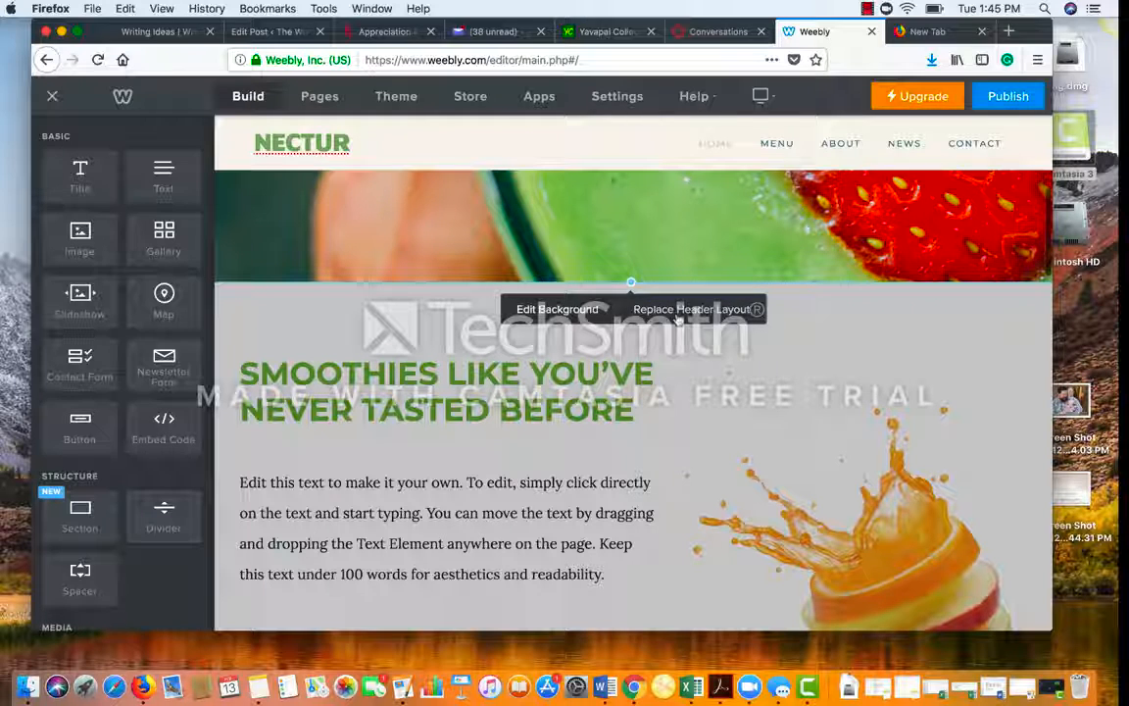
scroll(601, 432, "down", 3)
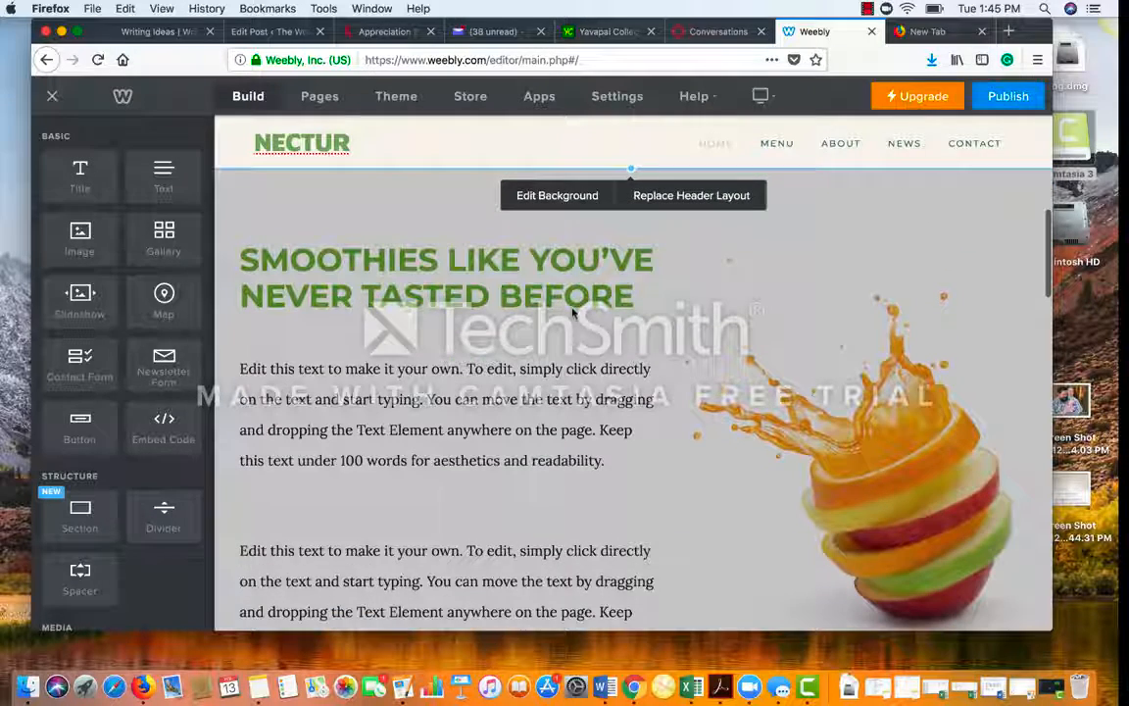
scroll(572, 308, "down", 10)
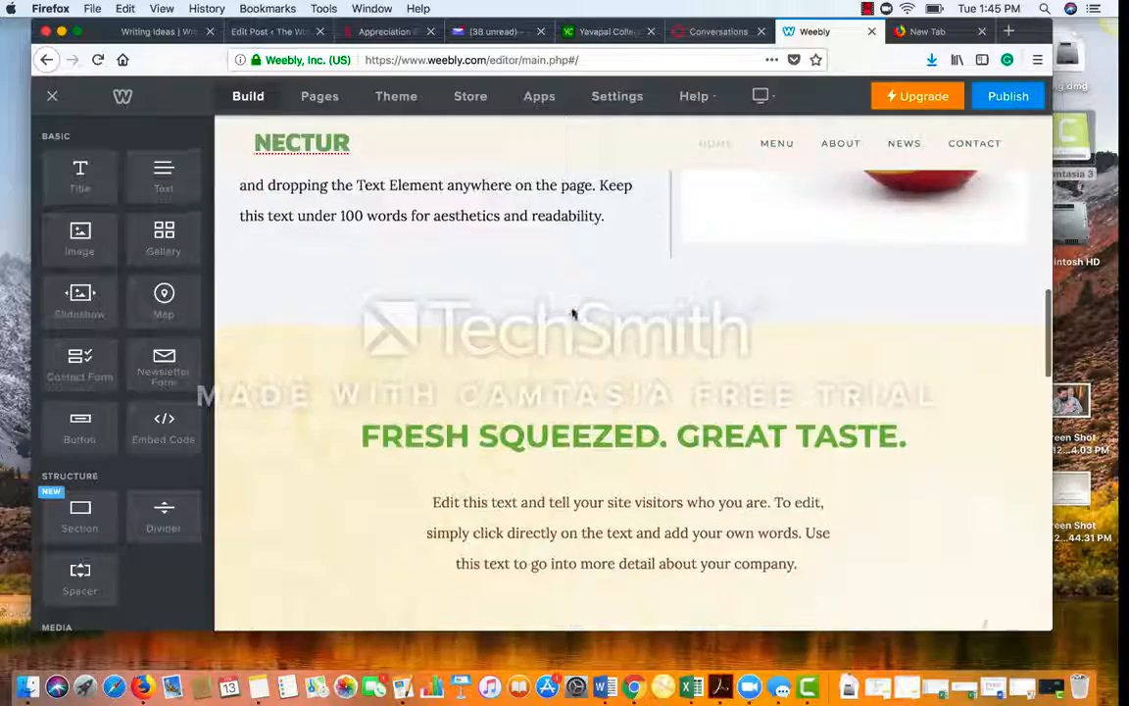
scroll(573, 309, "down", 15)
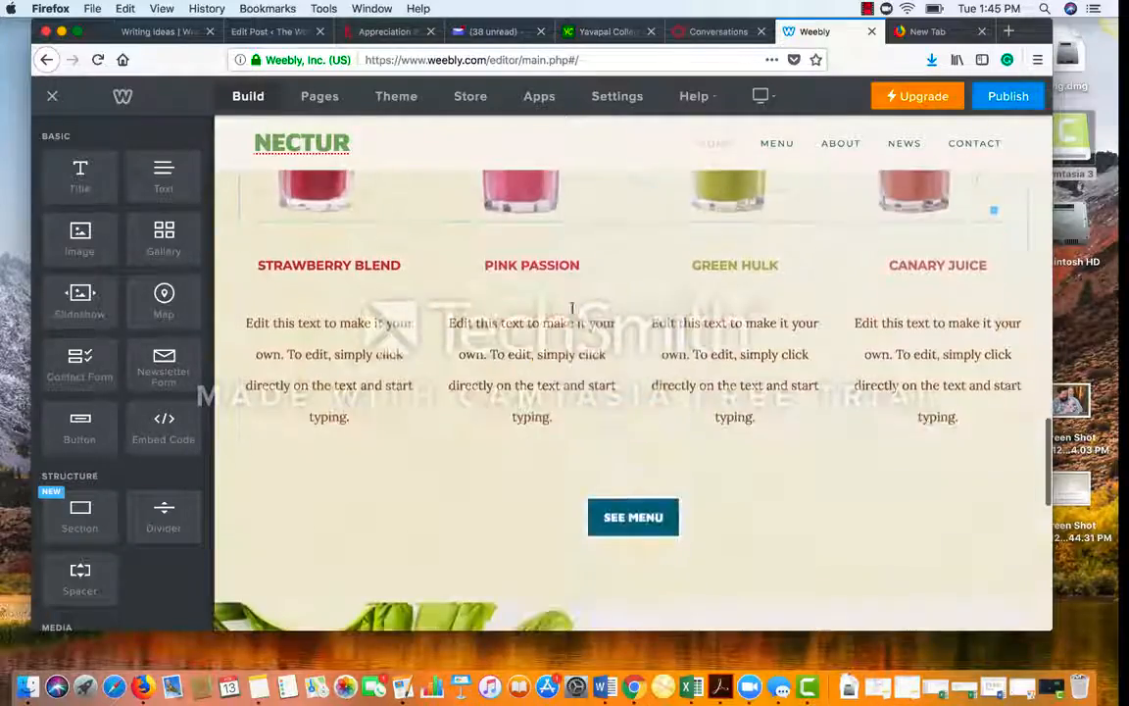
scroll(572, 309, "up", 10)
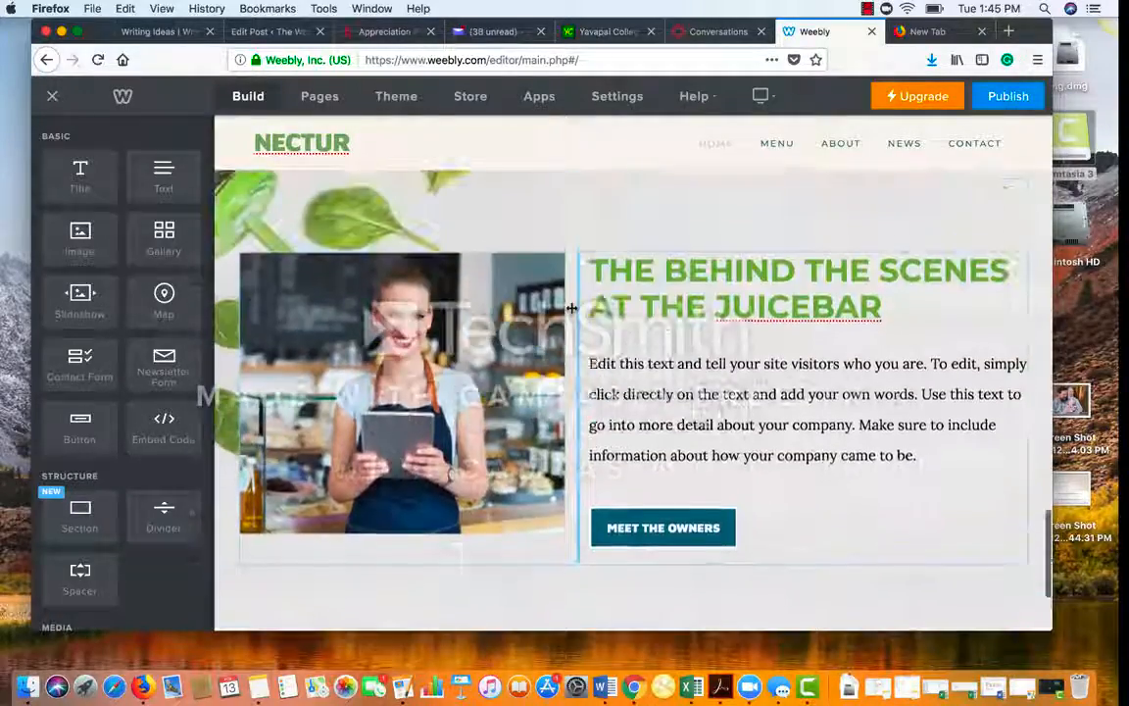
scroll(572, 309, "up", 10)
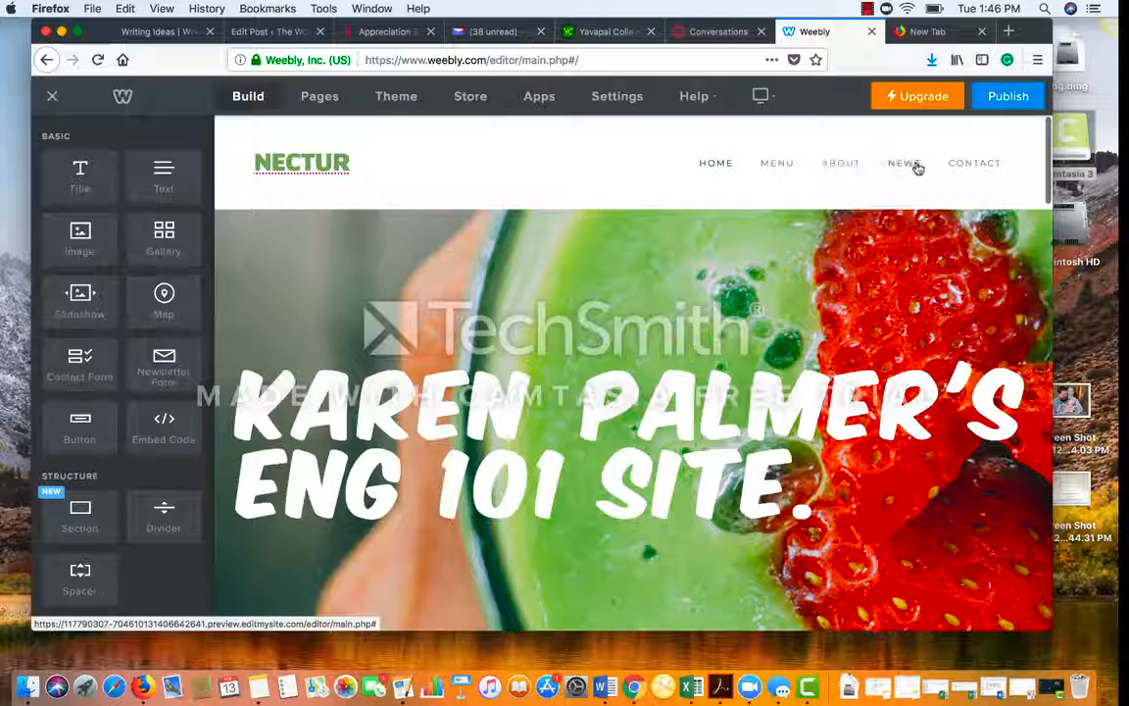
Step: On the About page, retitle the heading to 'About' followed by the owner's first name
left_click(844, 168)
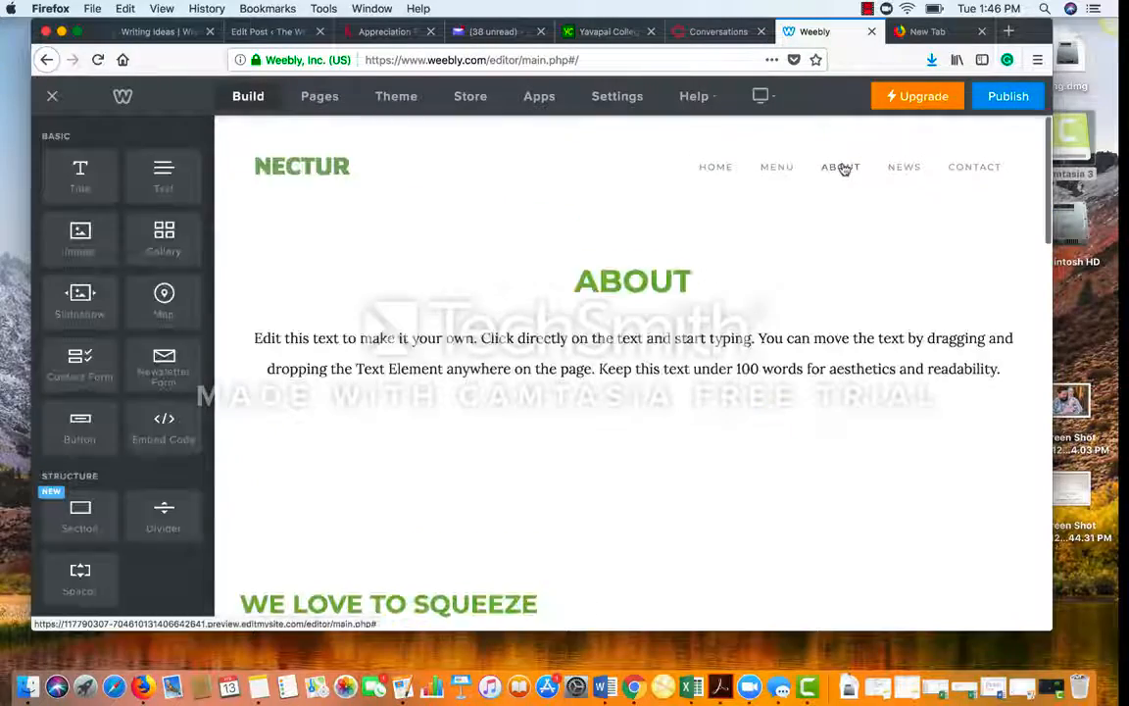
scroll(645, 402, "down", 2)
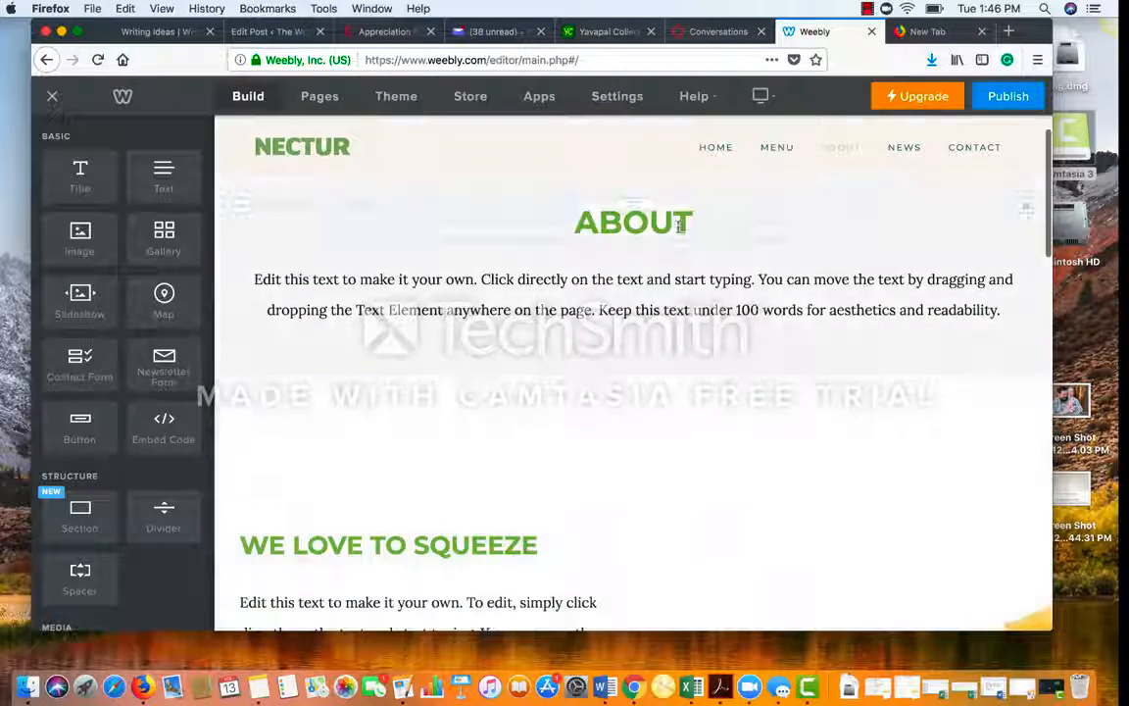
left_click(691, 226)
type("Karen")
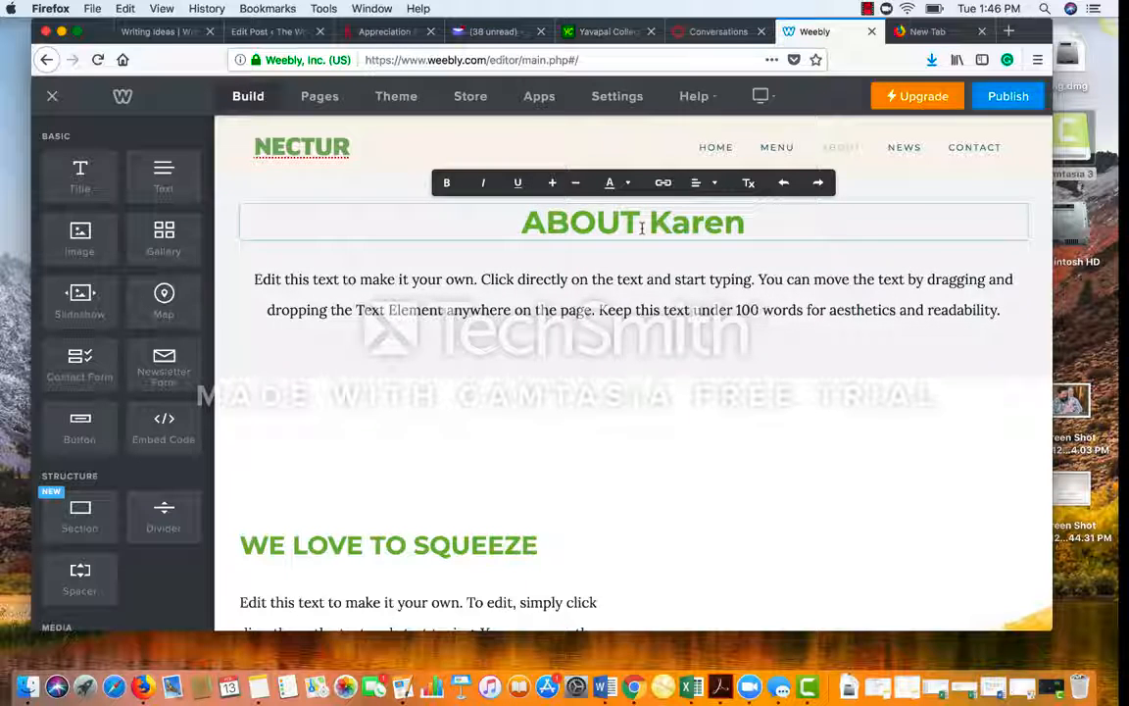
key("BackSpace")
key("BackSpace")
key("BackSpace")
key("BackSpace")
key("BackSpace")
type("About")
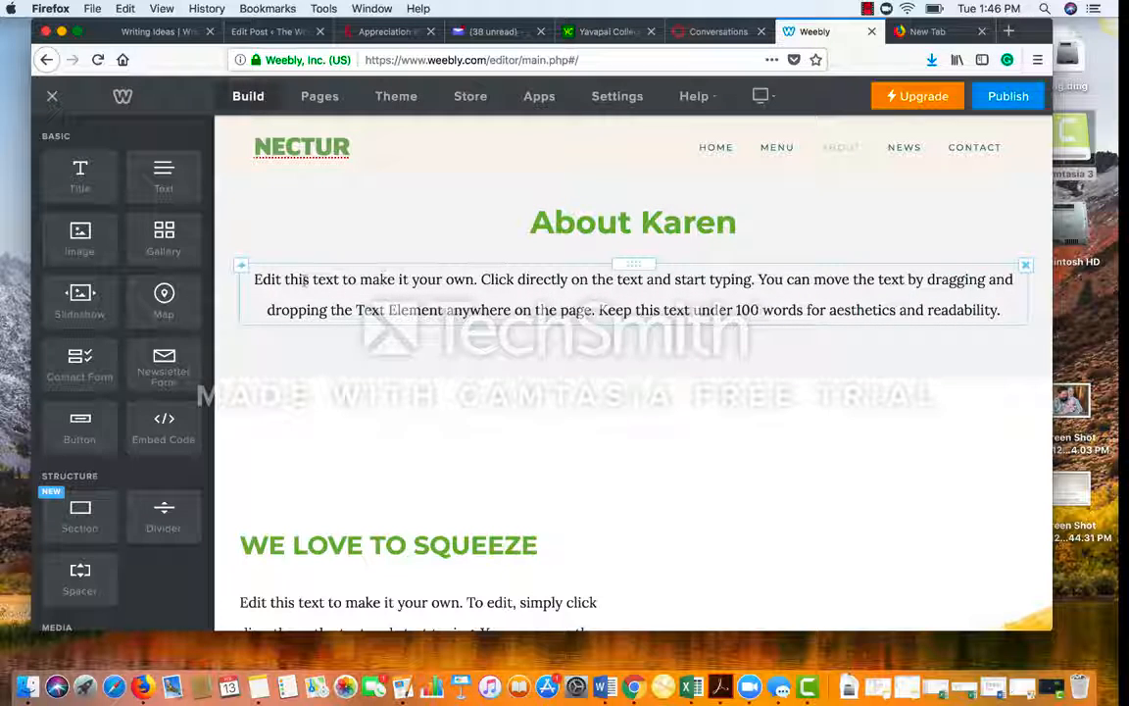
Step: Replace the placeholder paragraph with the self-introduction beginning 'Hi, My name is…'
left_click(256, 281)
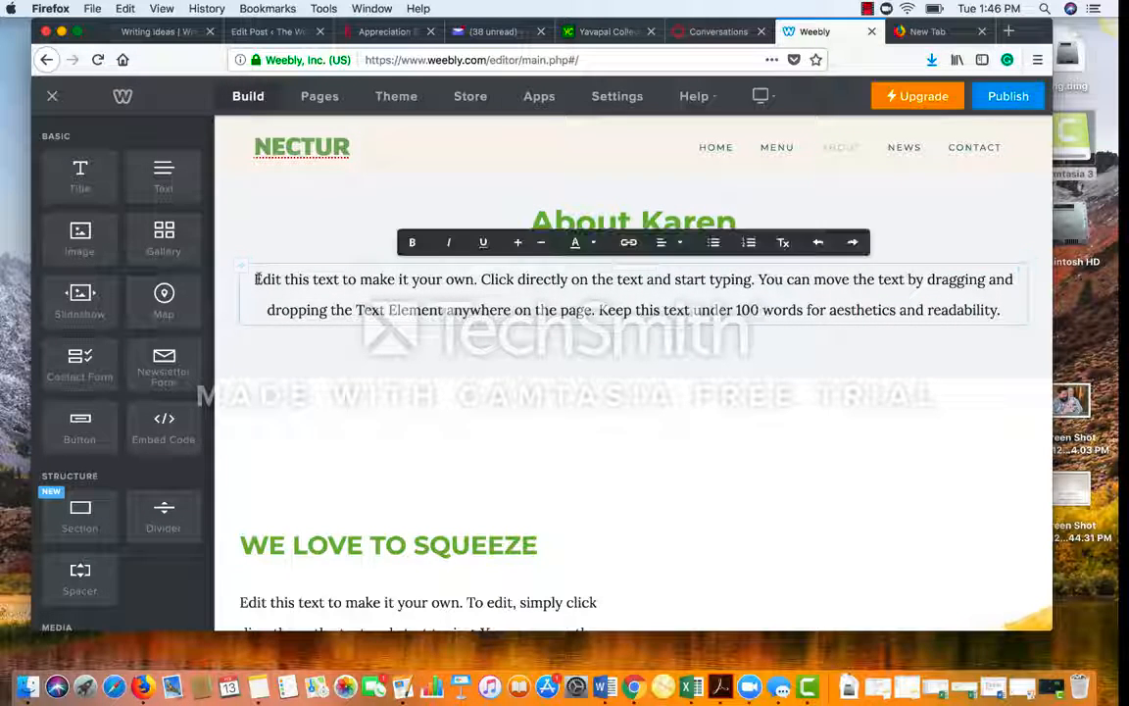
left_click_drag(255, 280, 941, 310)
type("Hi, My name")
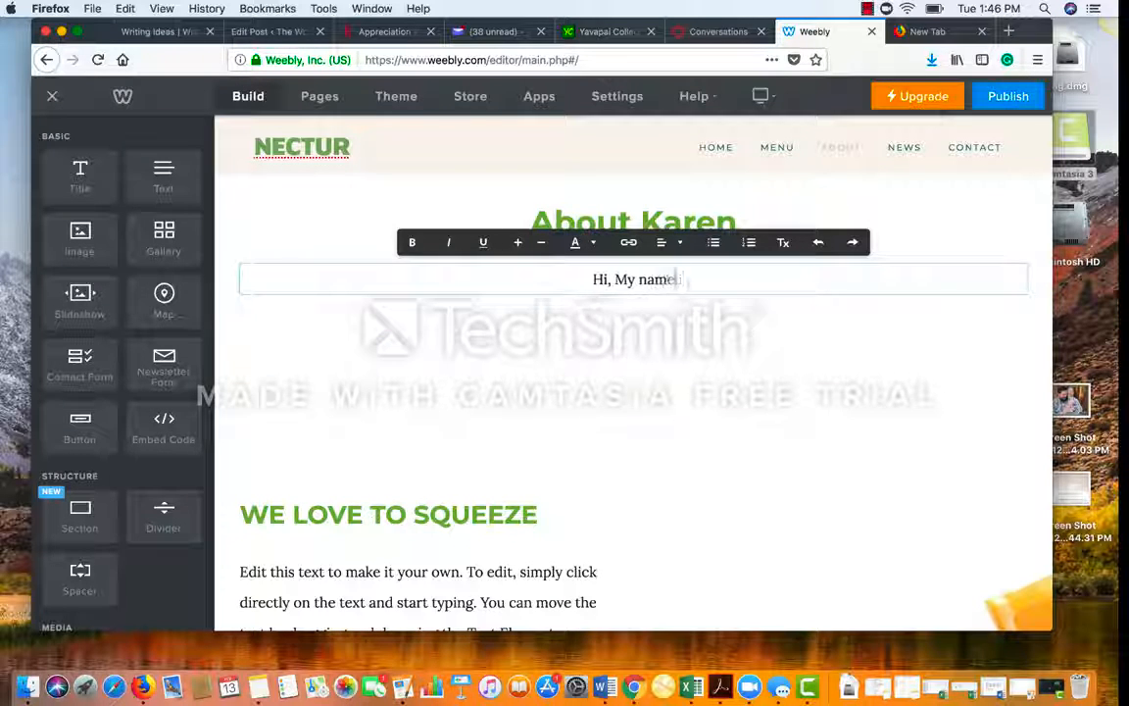
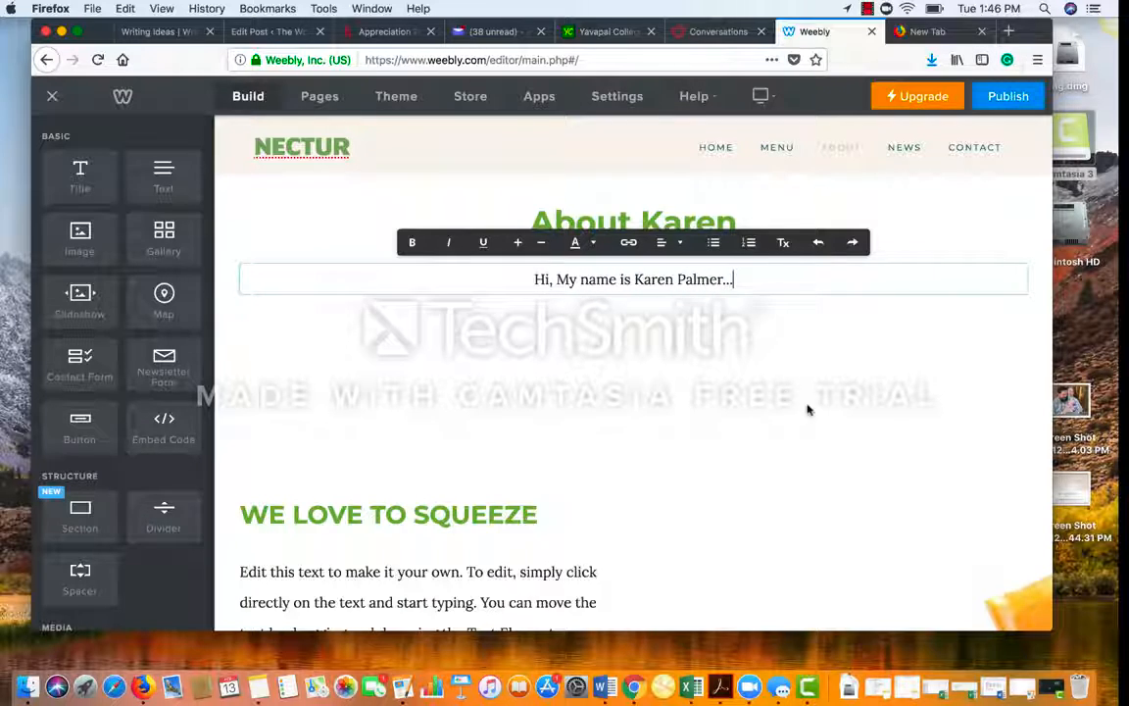
Step: Delete the 'We Love To Squeeze' section from the About page and confirm the deletion
scroll(769, 390, "down", 10)
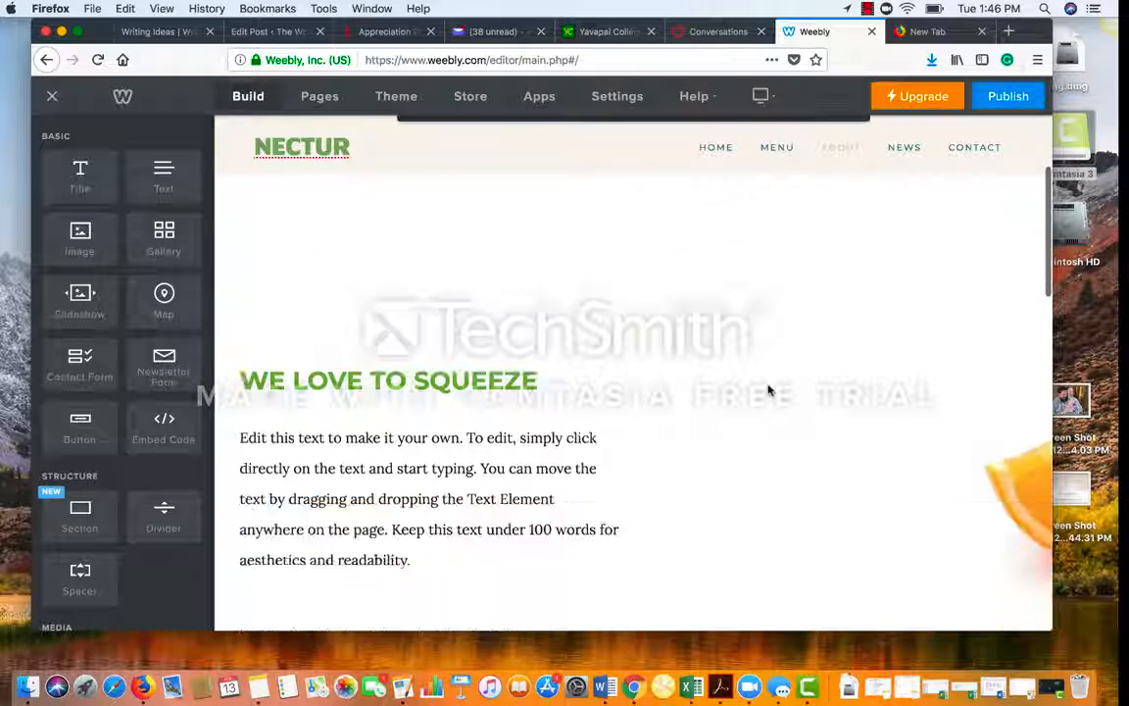
scroll(770, 390, "down", 10)
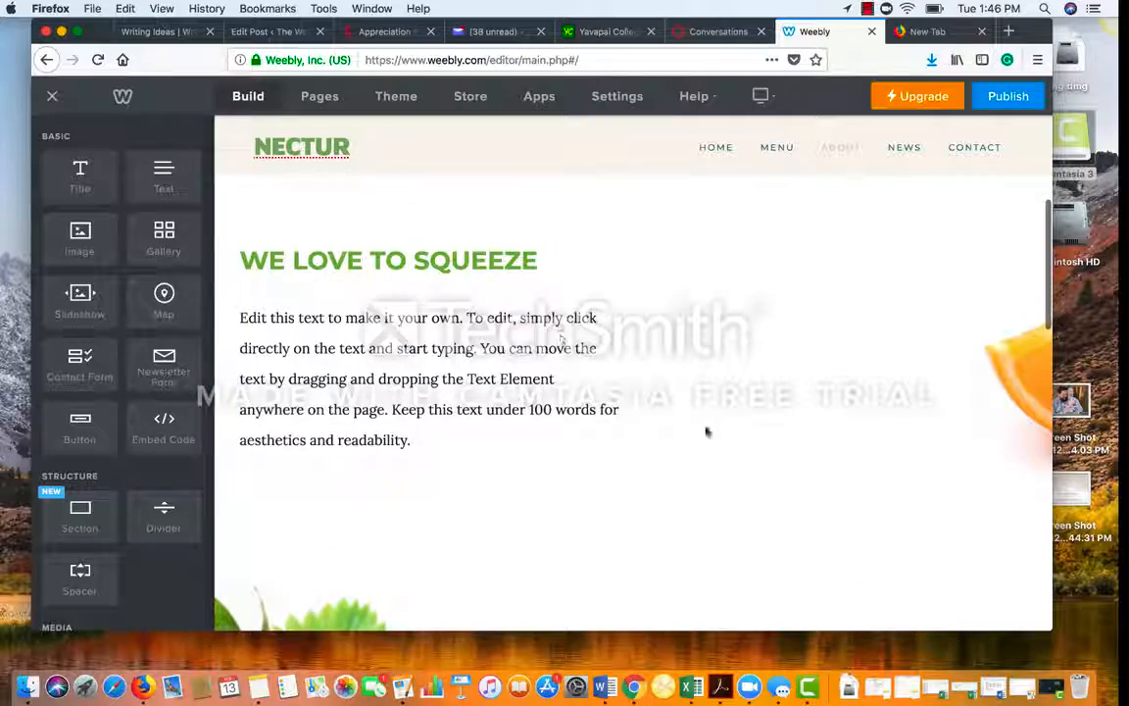
scroll(706, 432, "down", 5)
scroll(806, 564, "down", 15)
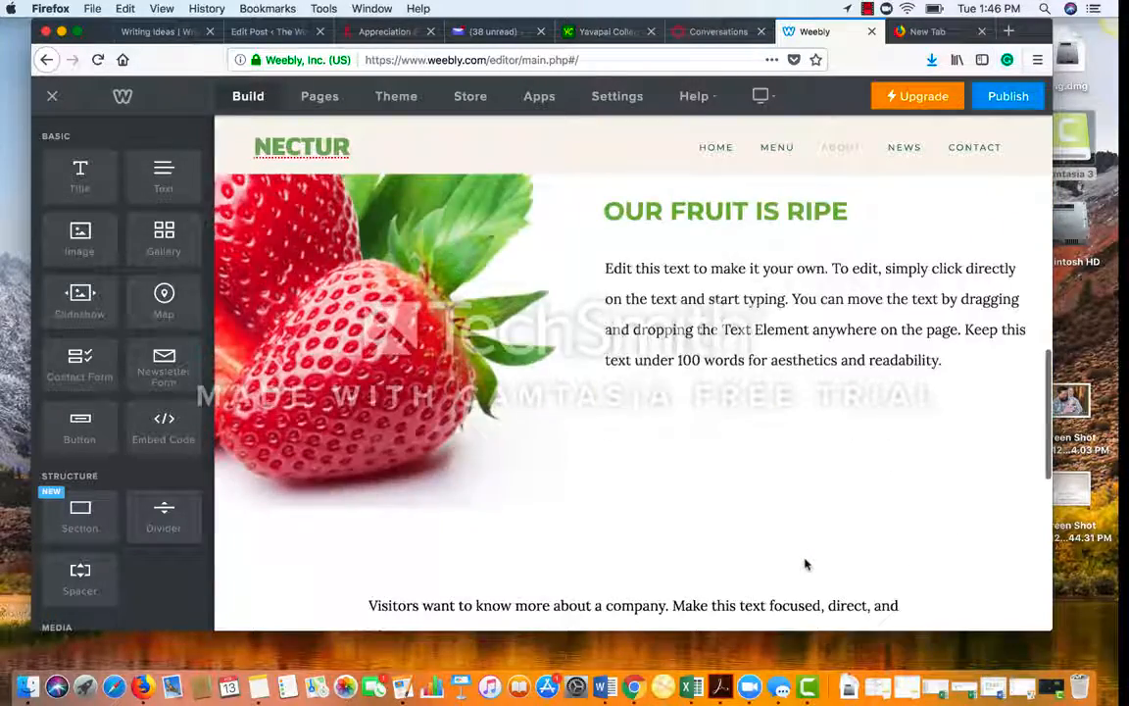
scroll(806, 563, "up", 15)
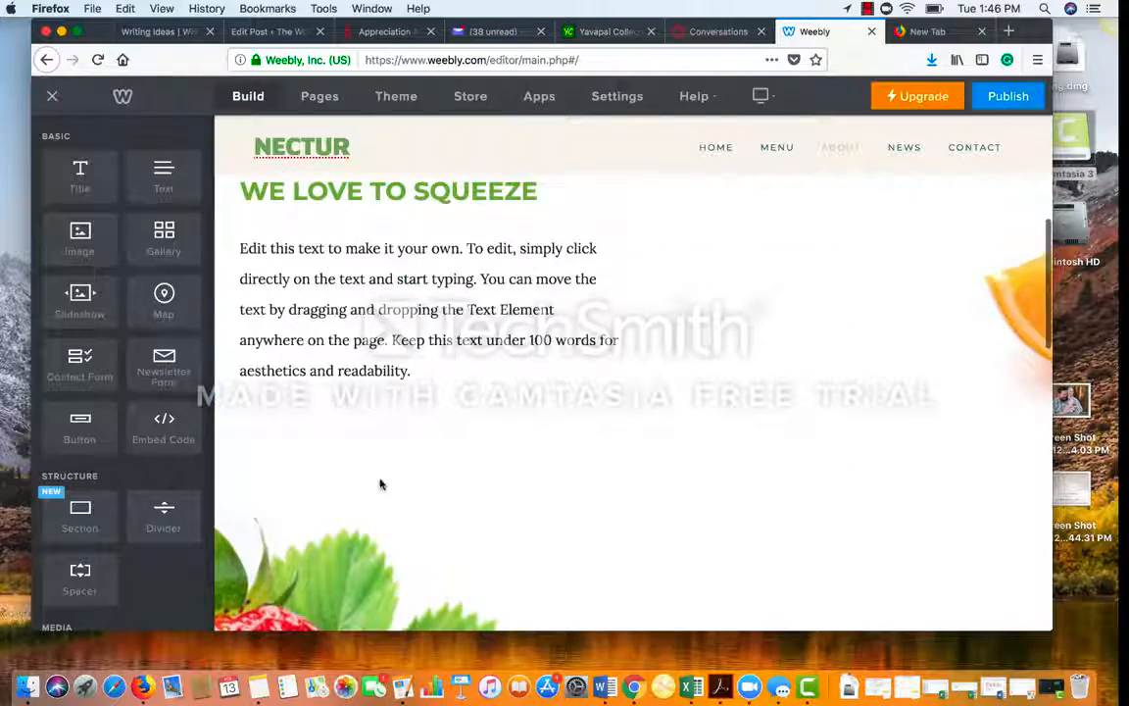
scroll(672, 383, "up", 3)
scroll(569, 408, "down", 7)
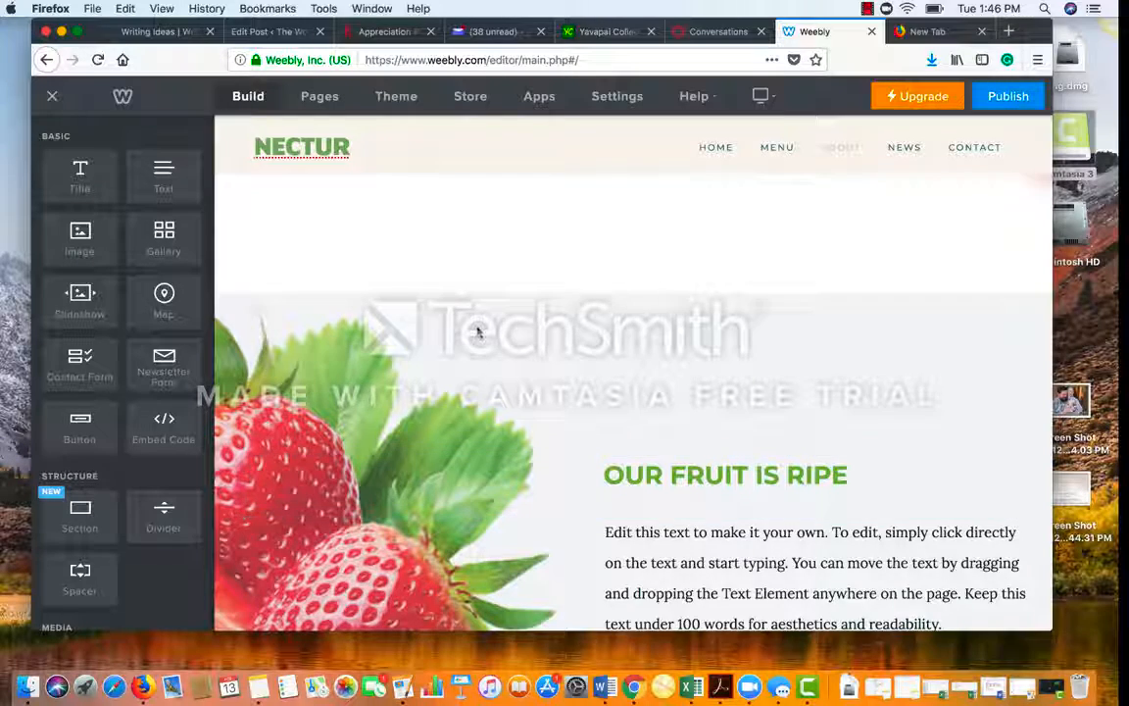
scroll(473, 328, "up", 2)
scroll(541, 245, "up", 1)
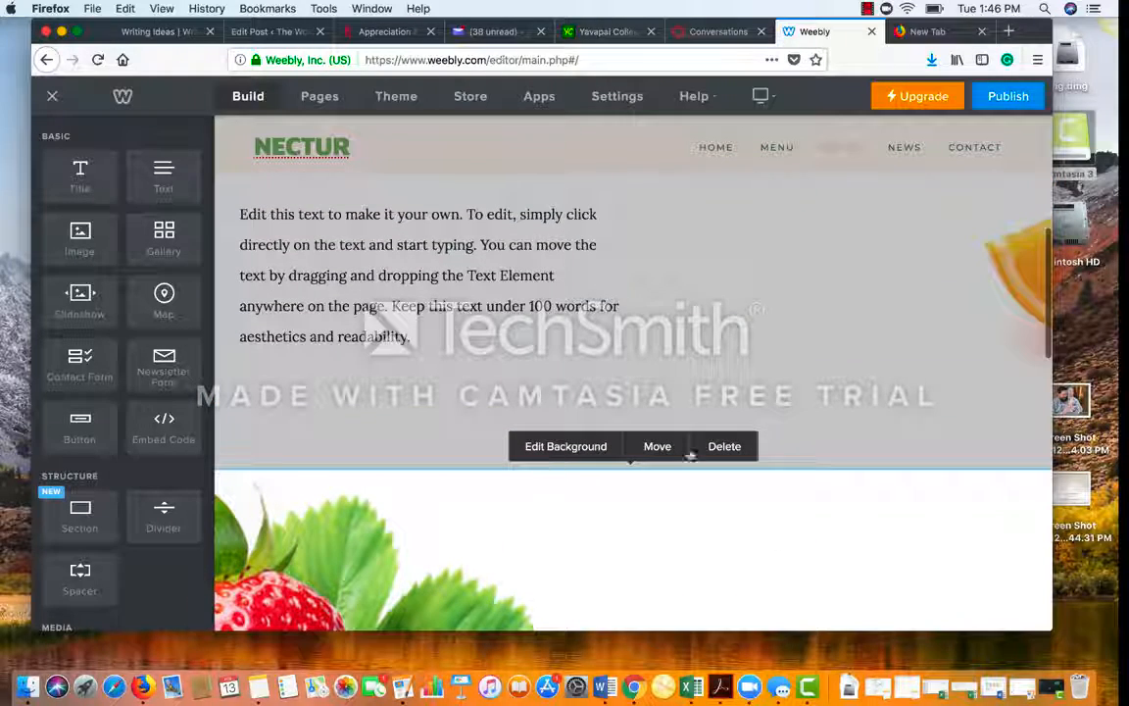
left_click(726, 447)
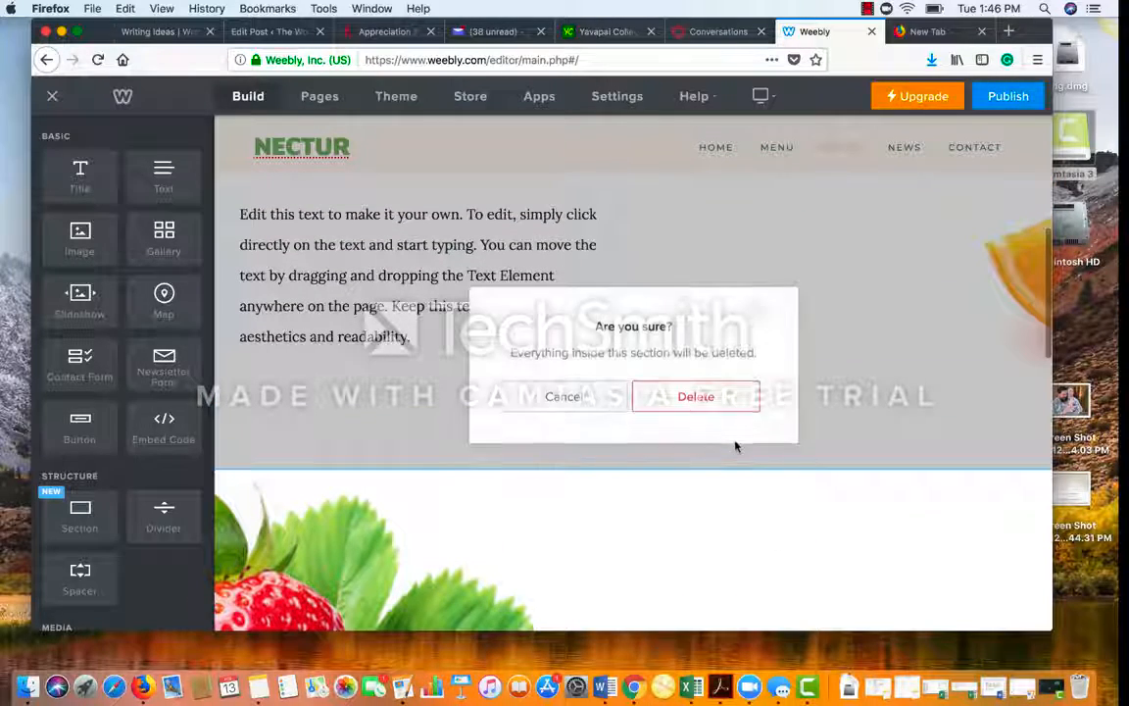
left_click(690, 388)
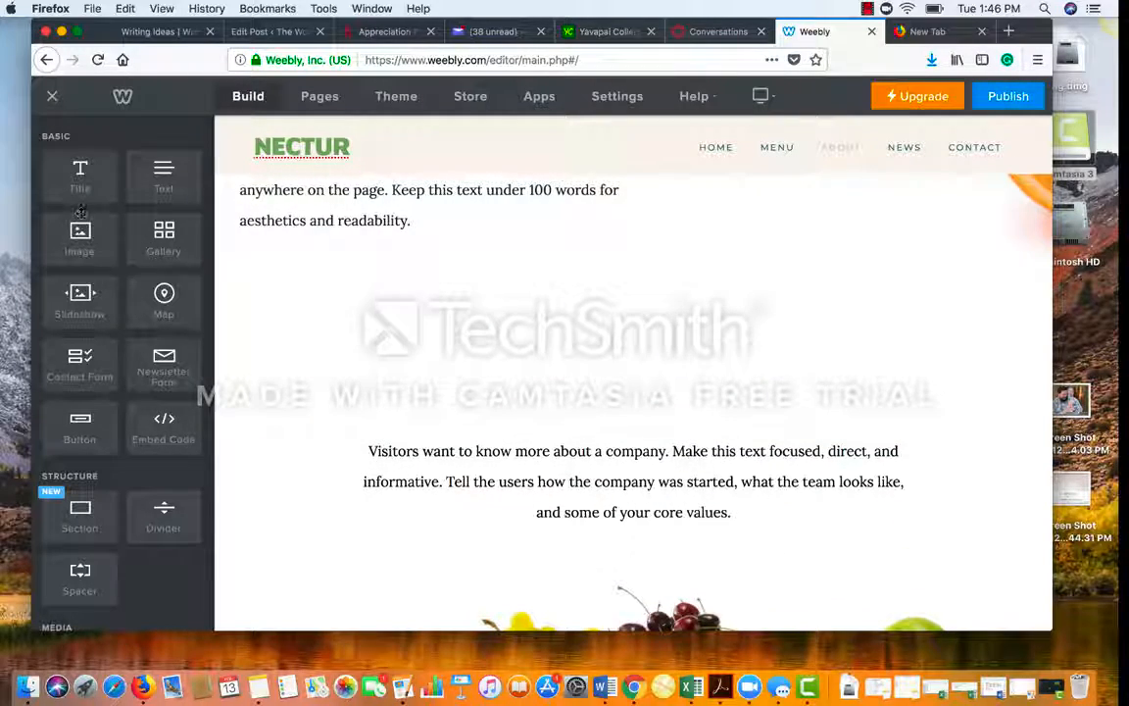
Step: Drop an Image element onto the About page and close the upload options without a photo
left_click_drag(78, 217, 350, 314)
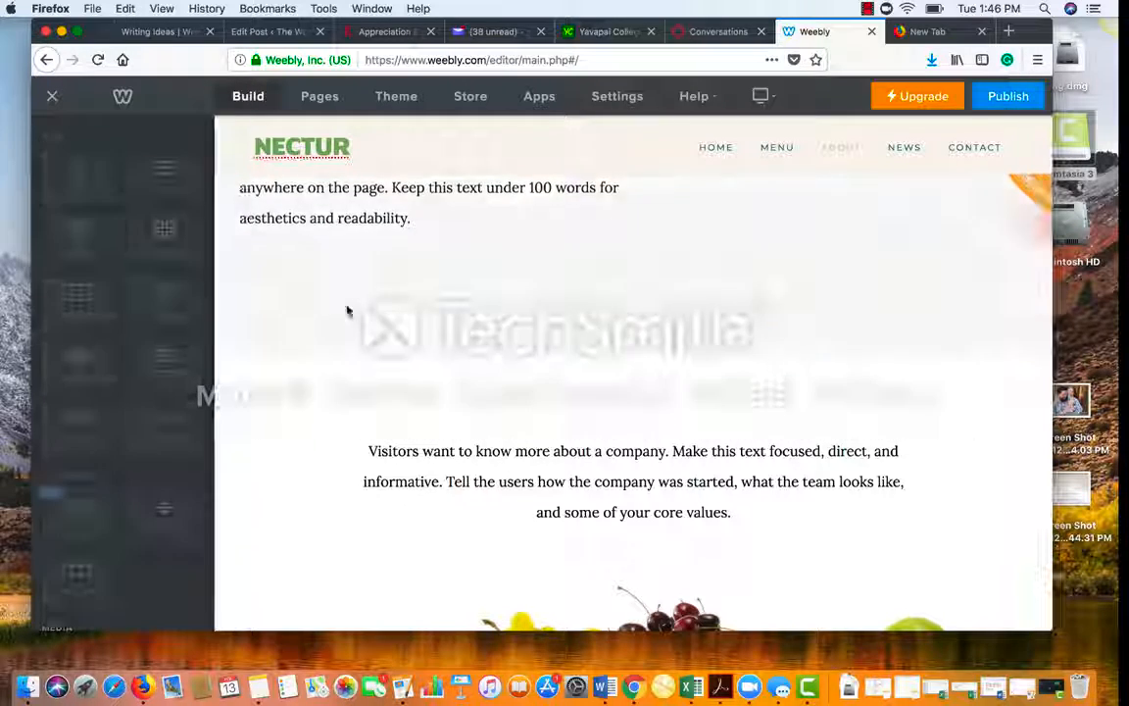
left_click(572, 250)
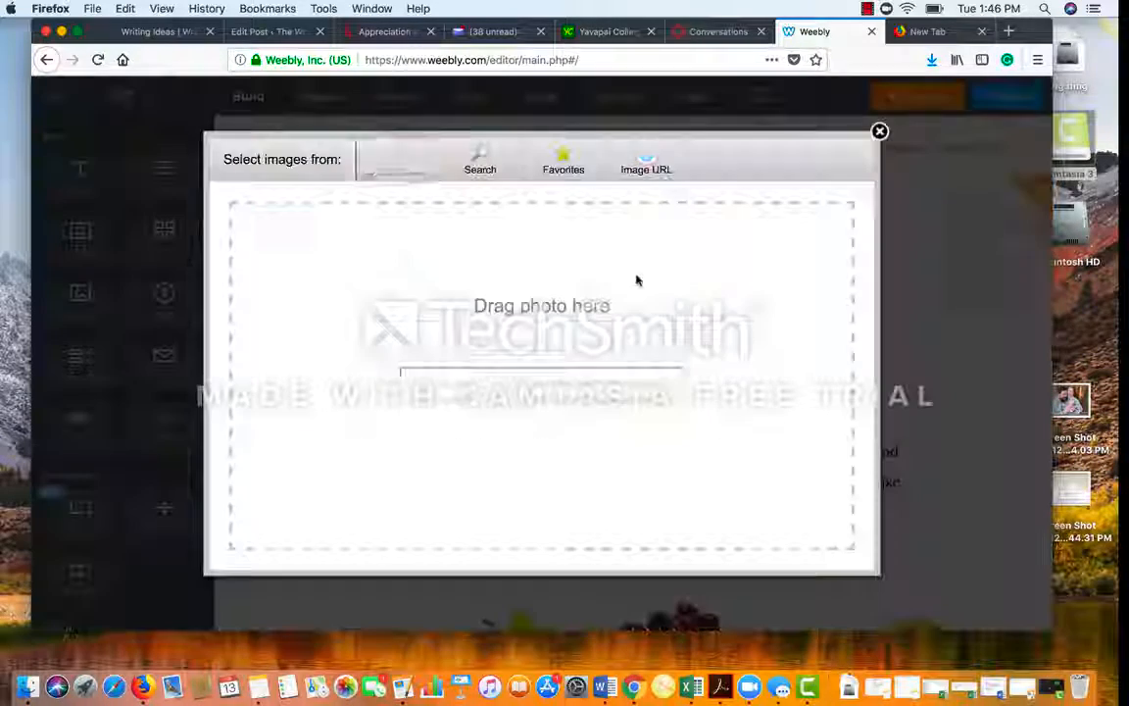
left_click(879, 131)
scroll(632, 419, "up", 3)
scroll(633, 420, "up", 5)
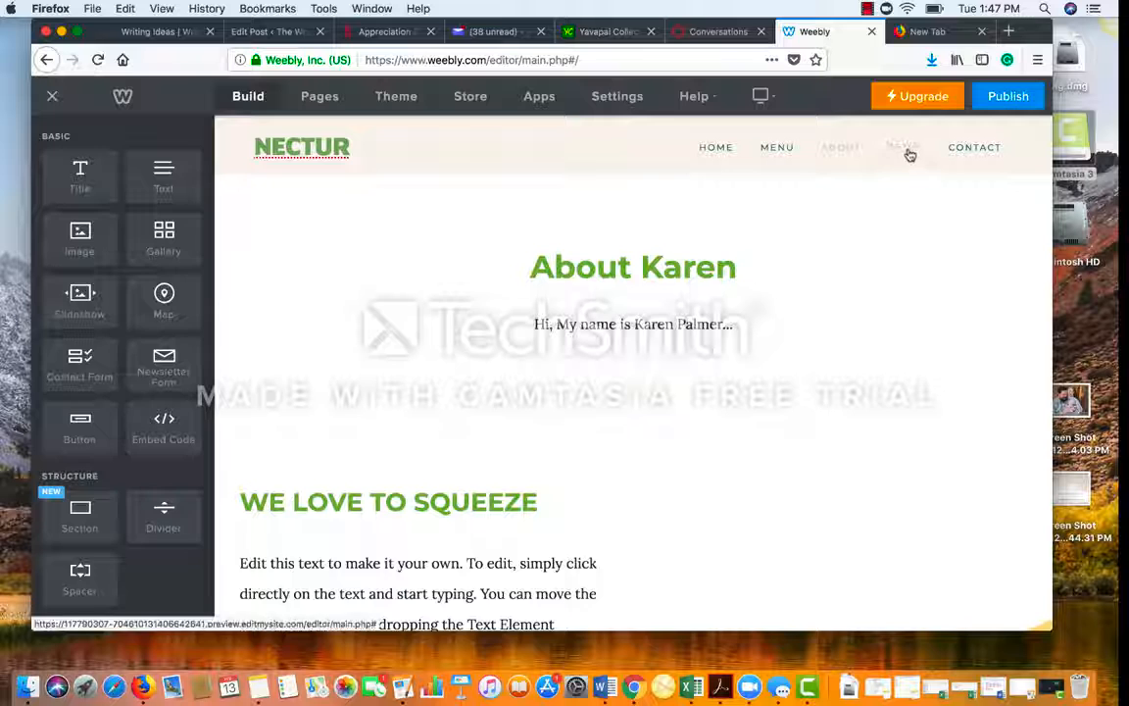
Step: Start a new post on the News page with an Image block and a Text block beneath it
left_click(907, 150)
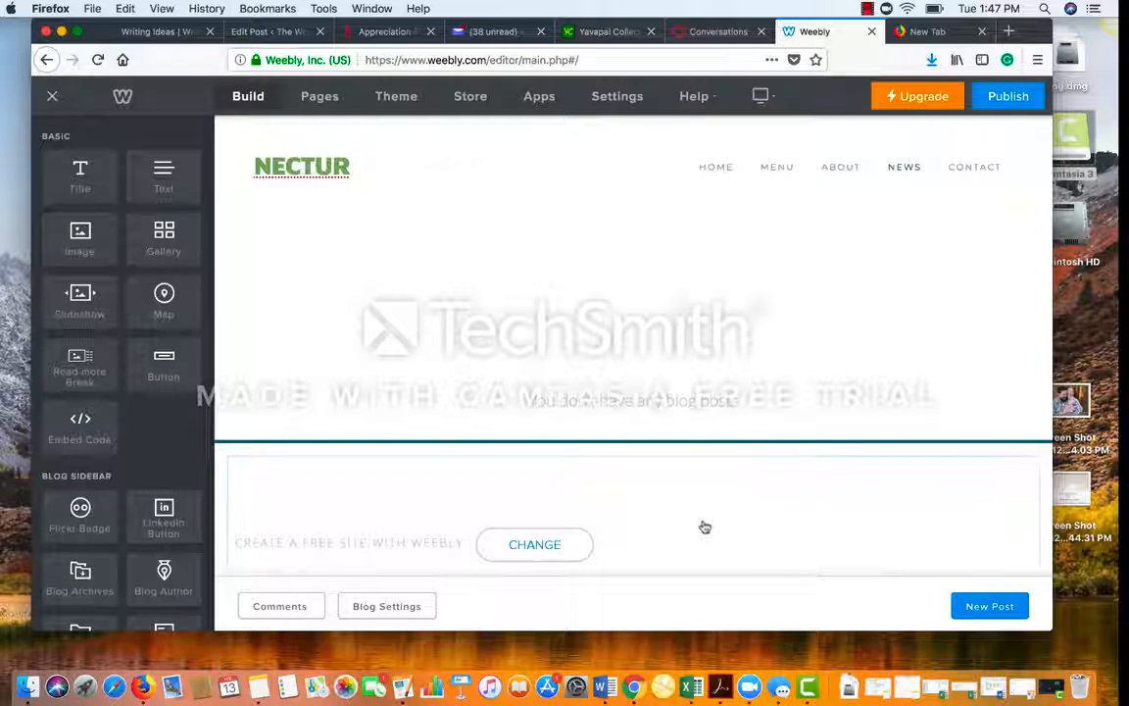
left_click(992, 607)
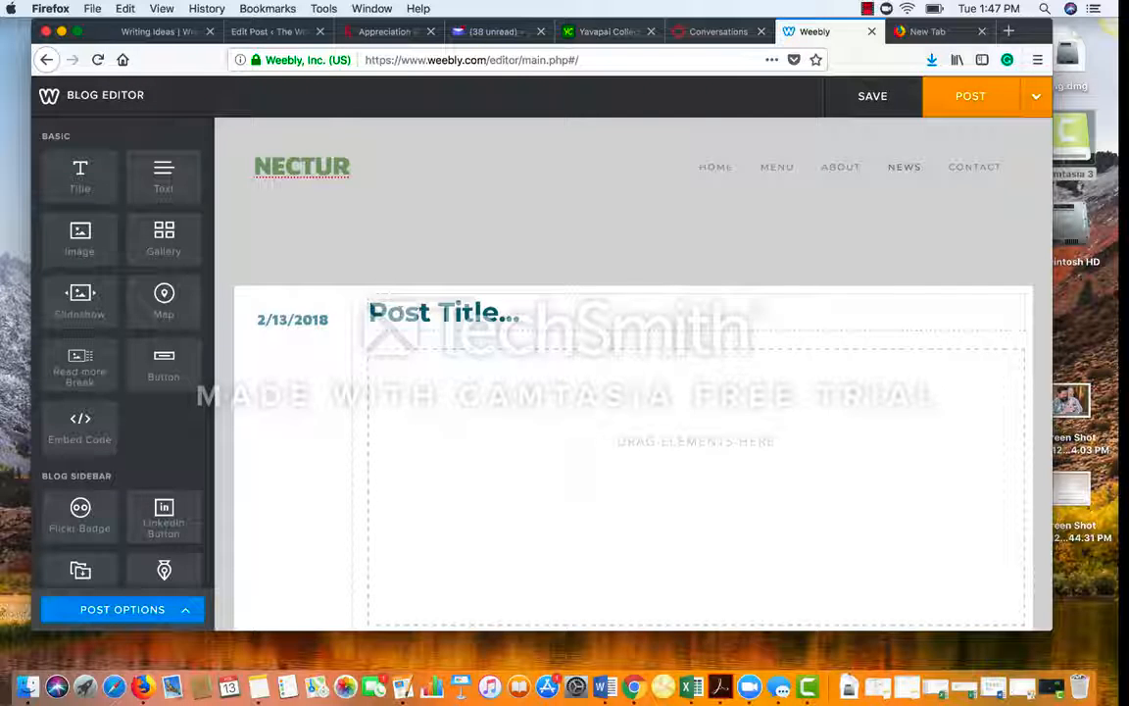
scroll(569, 431, "down", 5)
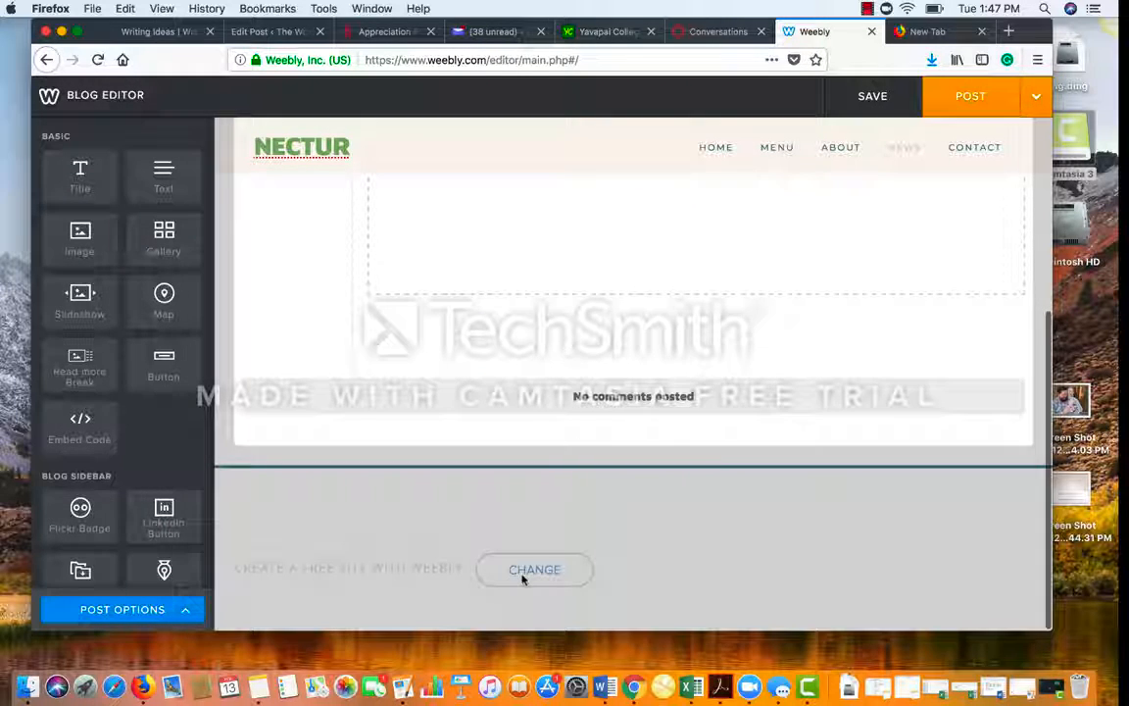
scroll(672, 364, "up", 5)
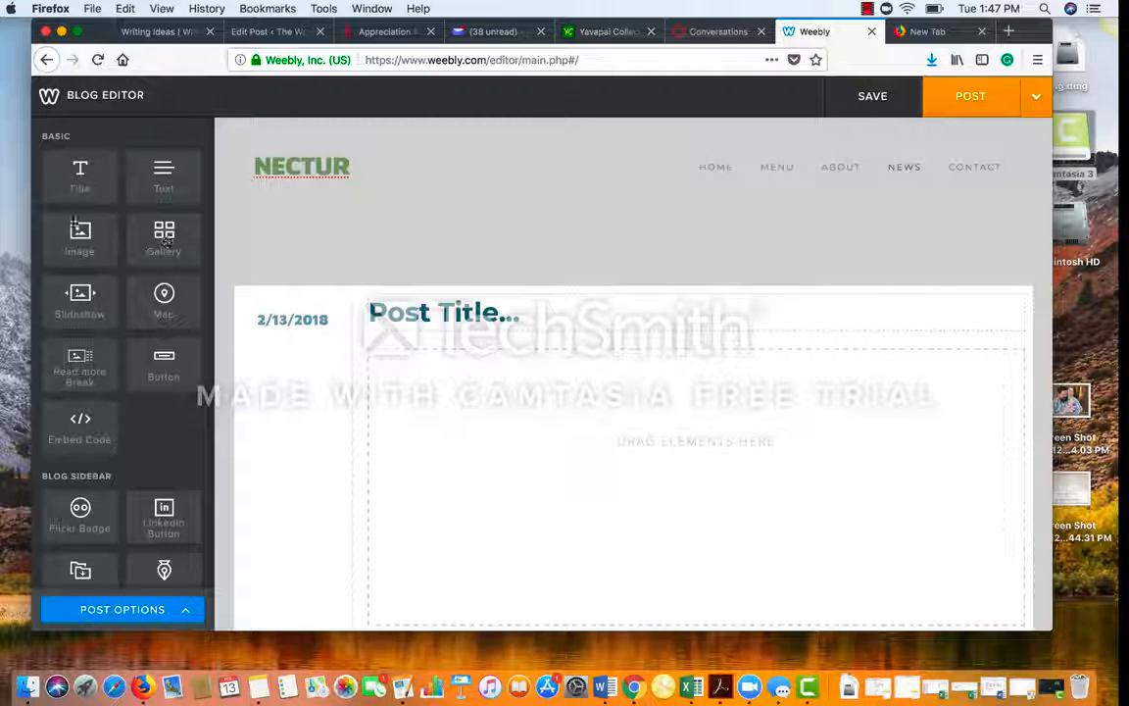
left_click_drag(81, 235, 428, 416)
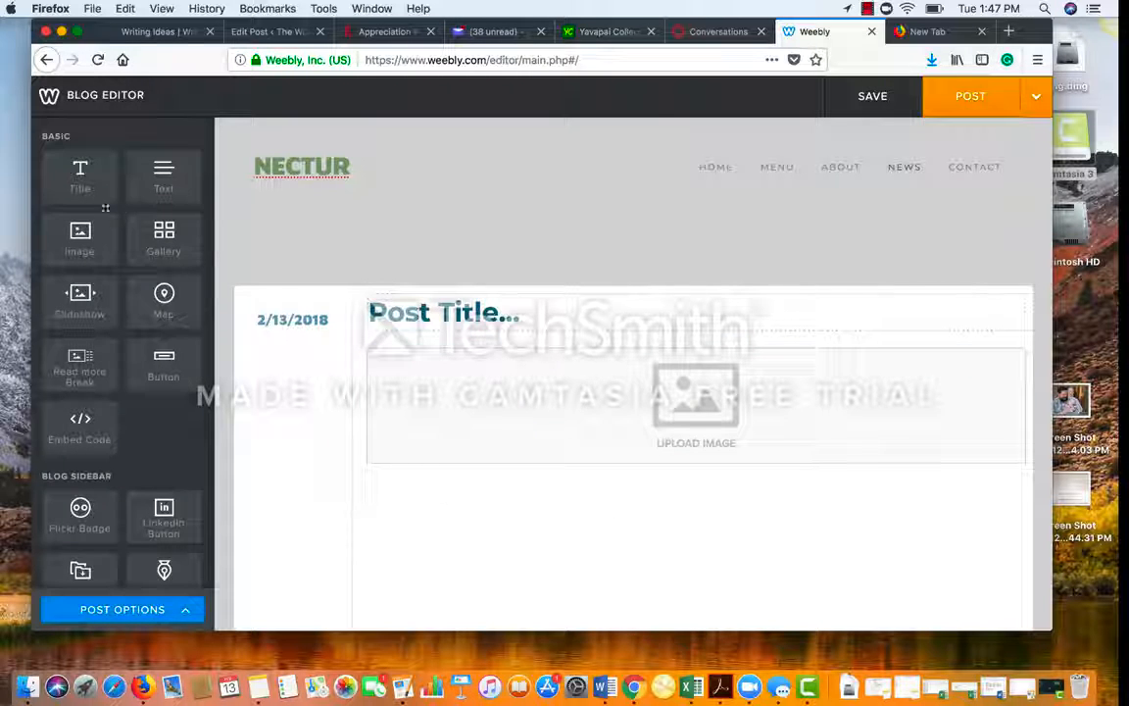
left_click_drag(184, 191, 474, 555)
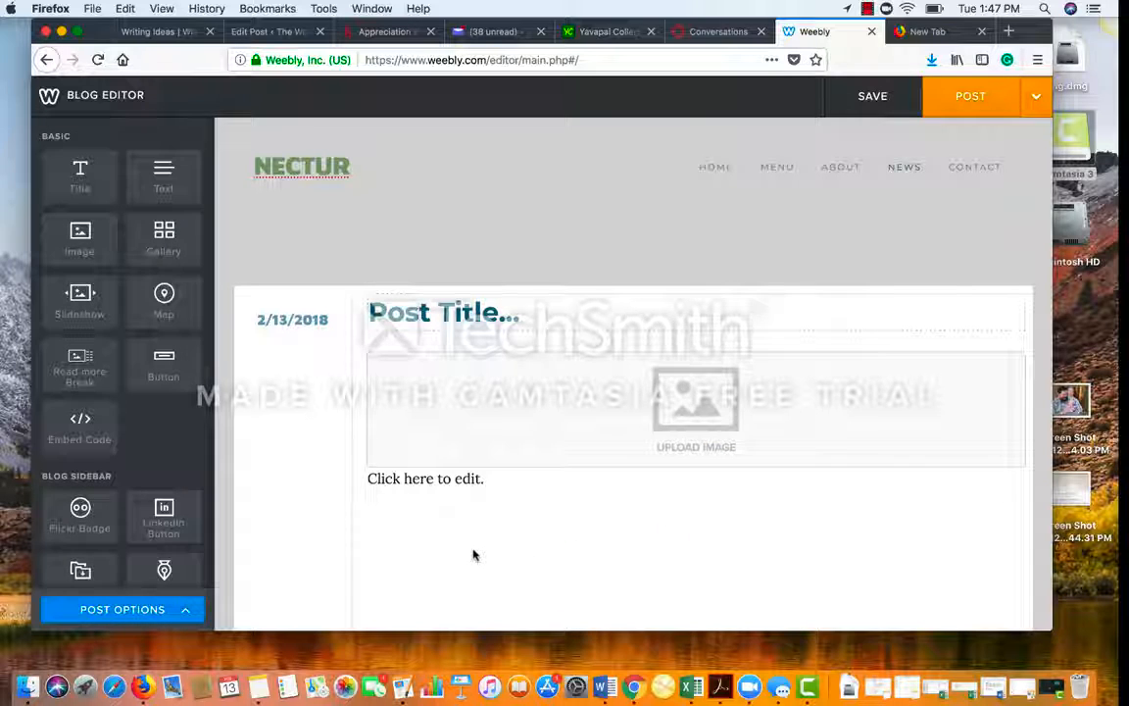
Step: Replace the 'Click here to edit.' placeholder under the image with 'This is my ad...'
left_click(463, 391)
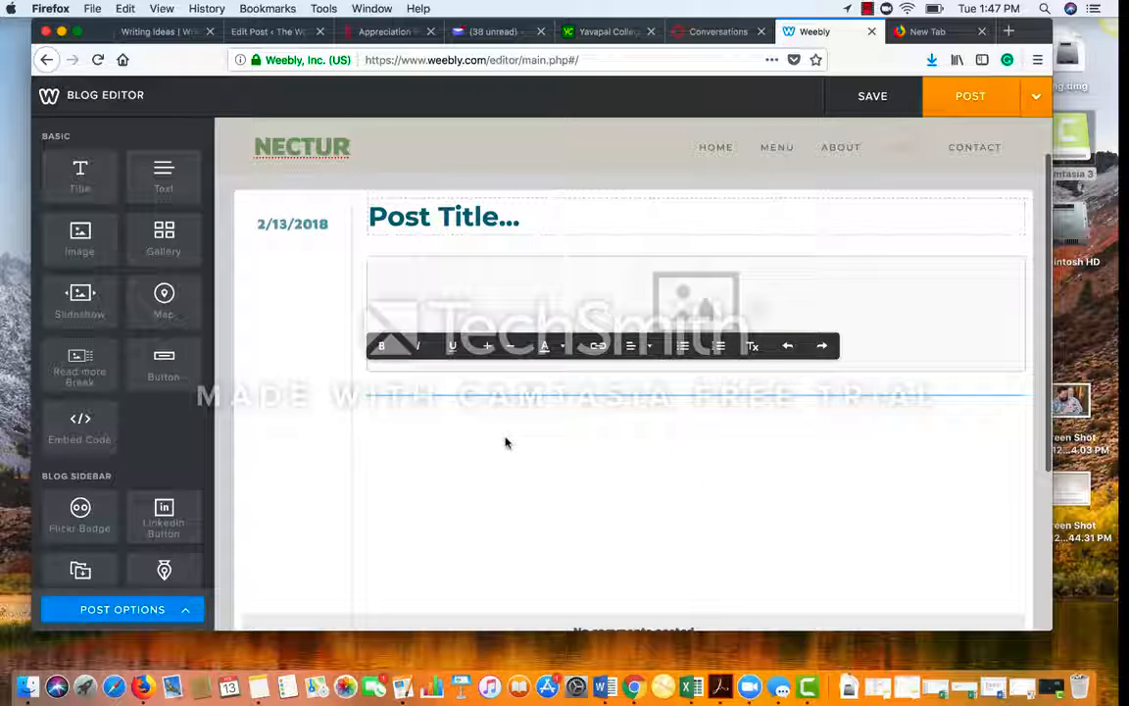
type("This is my ad...")
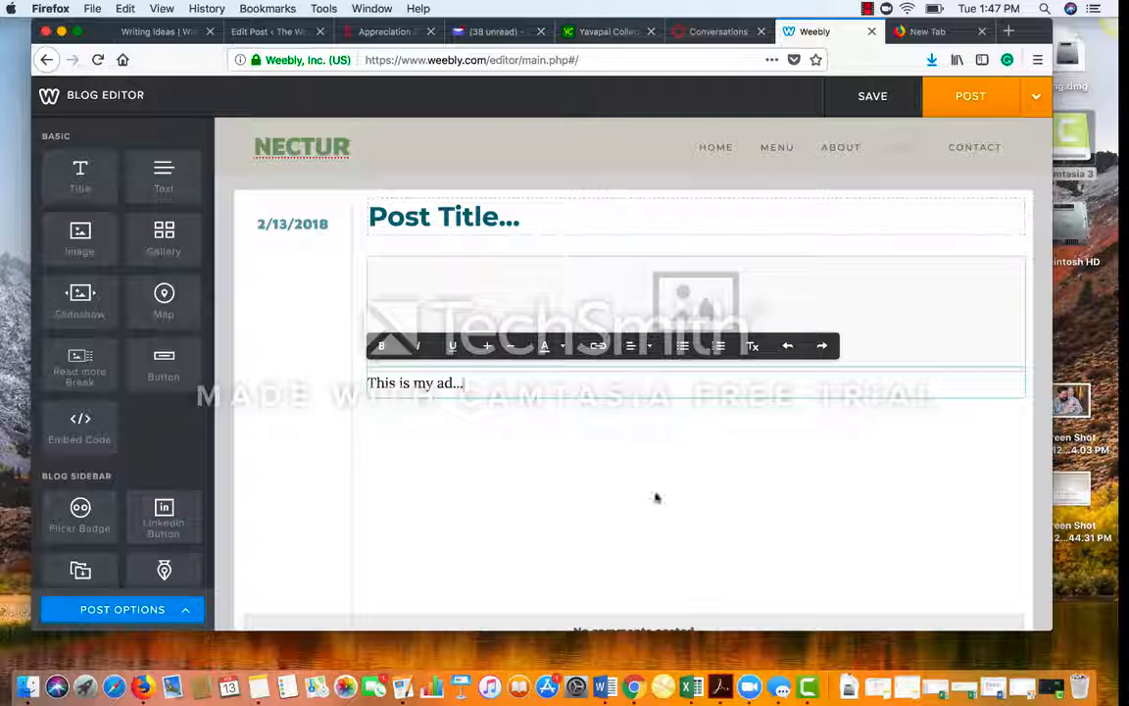
left_click(657, 498)
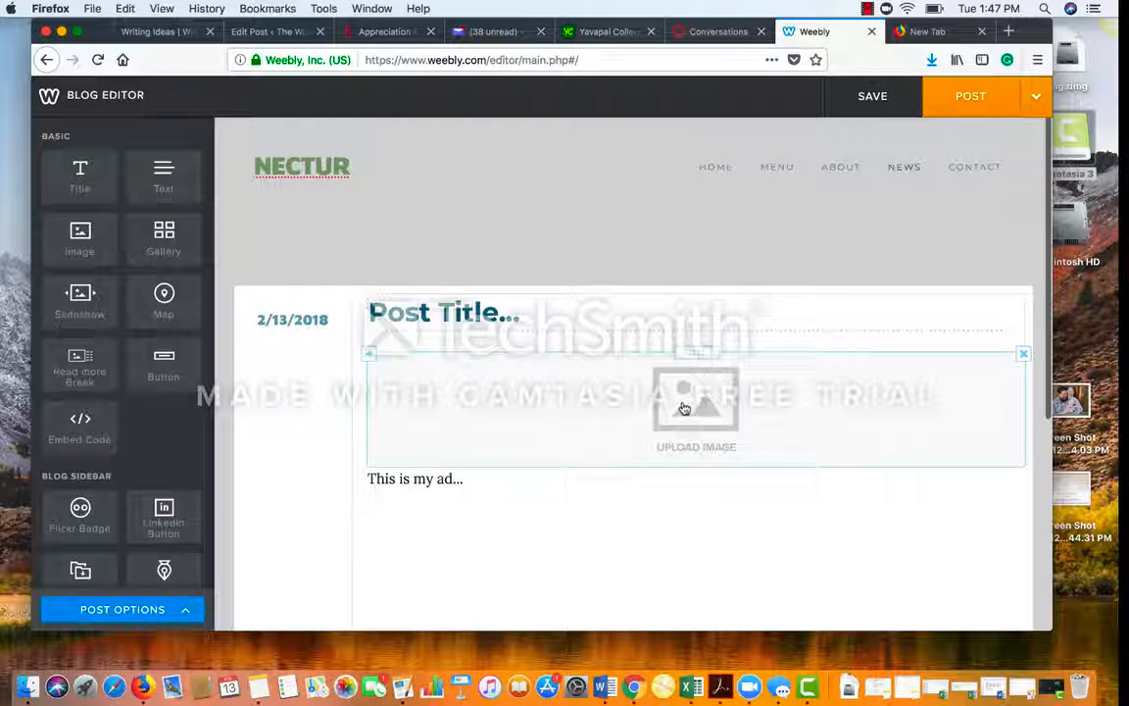
scroll(664, 518, "down", 2)
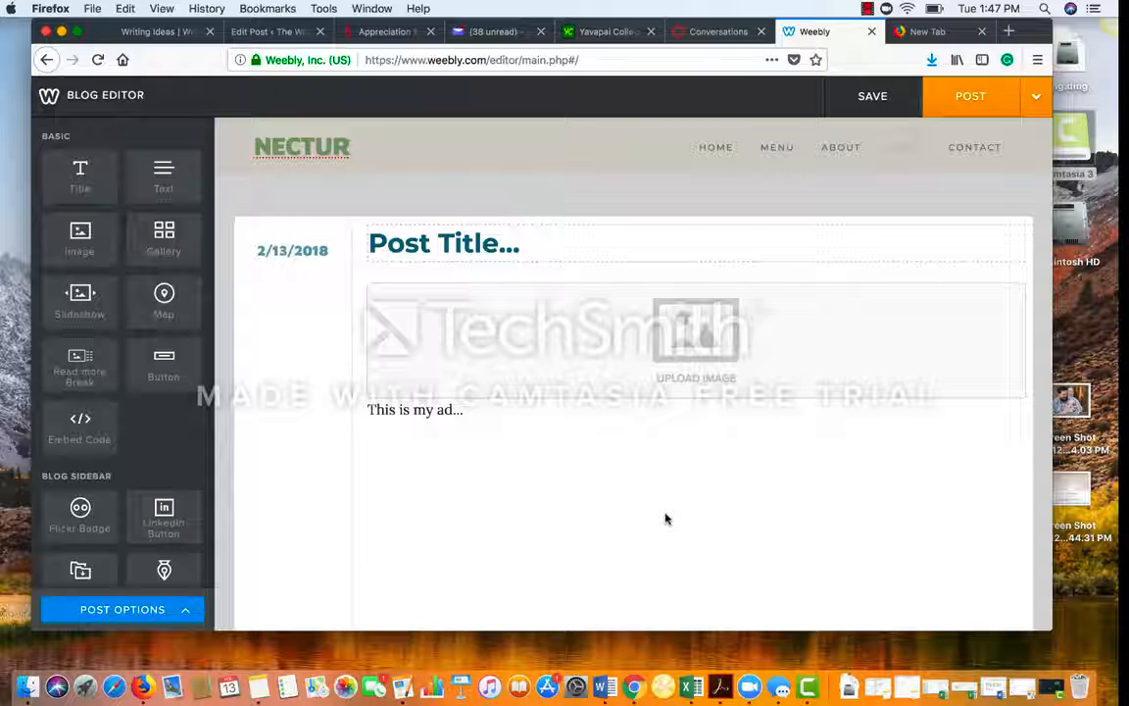
scroll(652, 449, "down", 1)
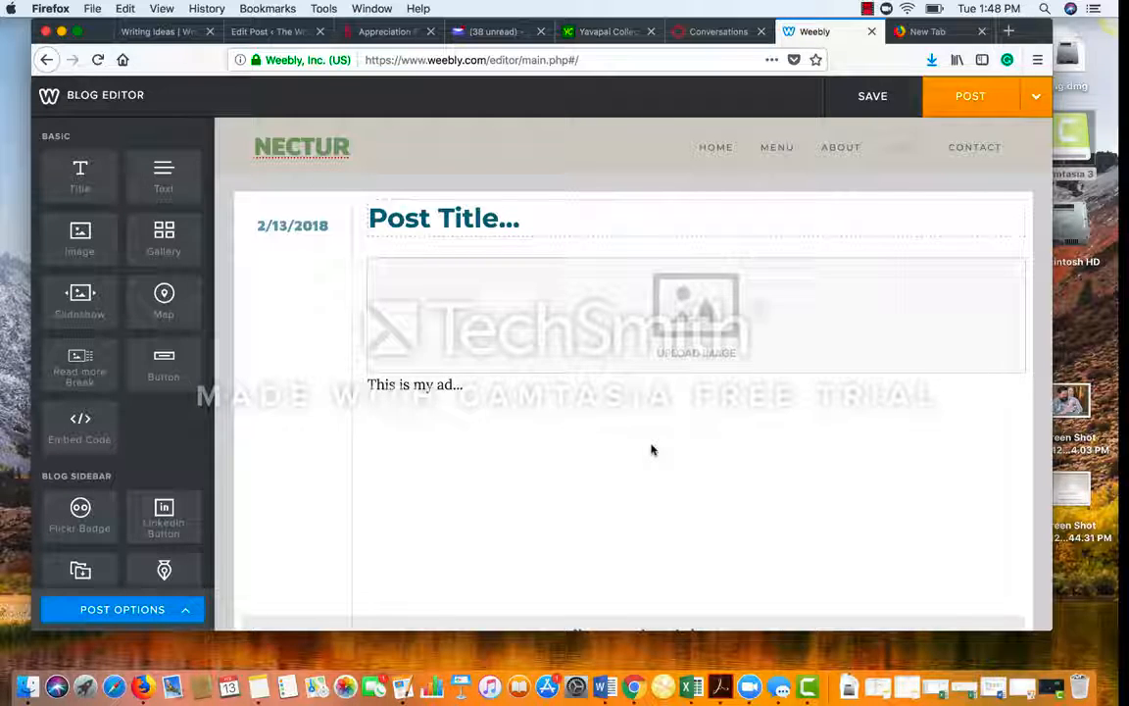
scroll(652, 450, "down", 5)
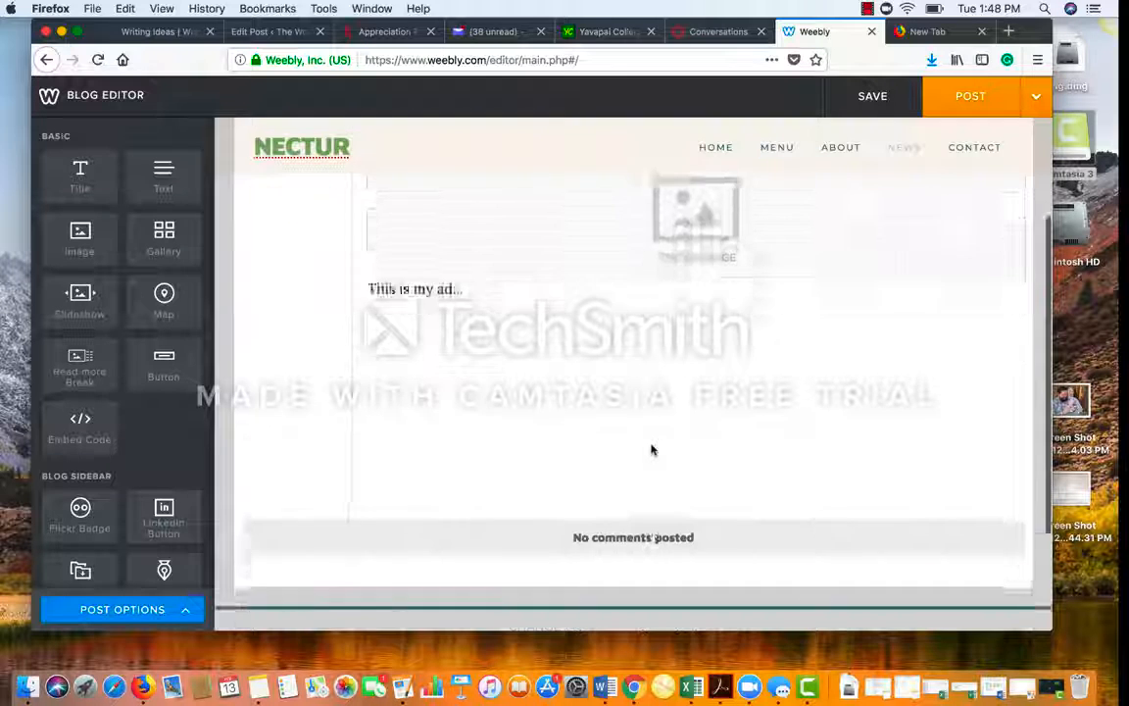
scroll(652, 450, "up", 4)
scroll(651, 447, "up", 3)
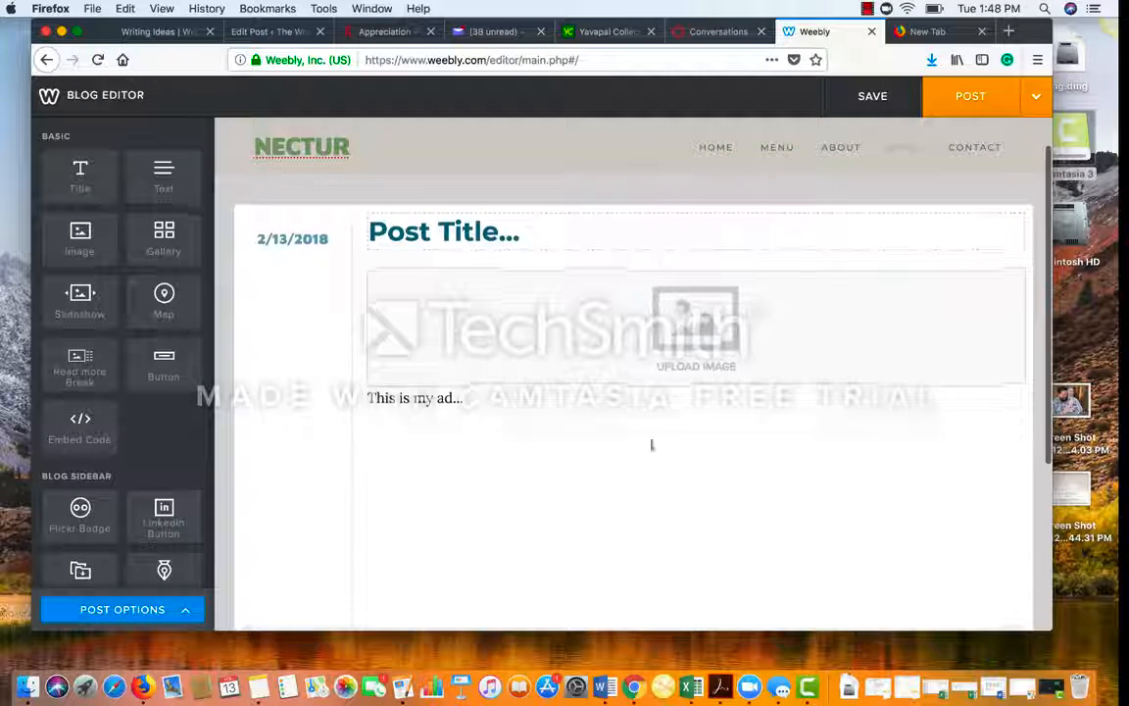
scroll(702, 308, "down", 2)
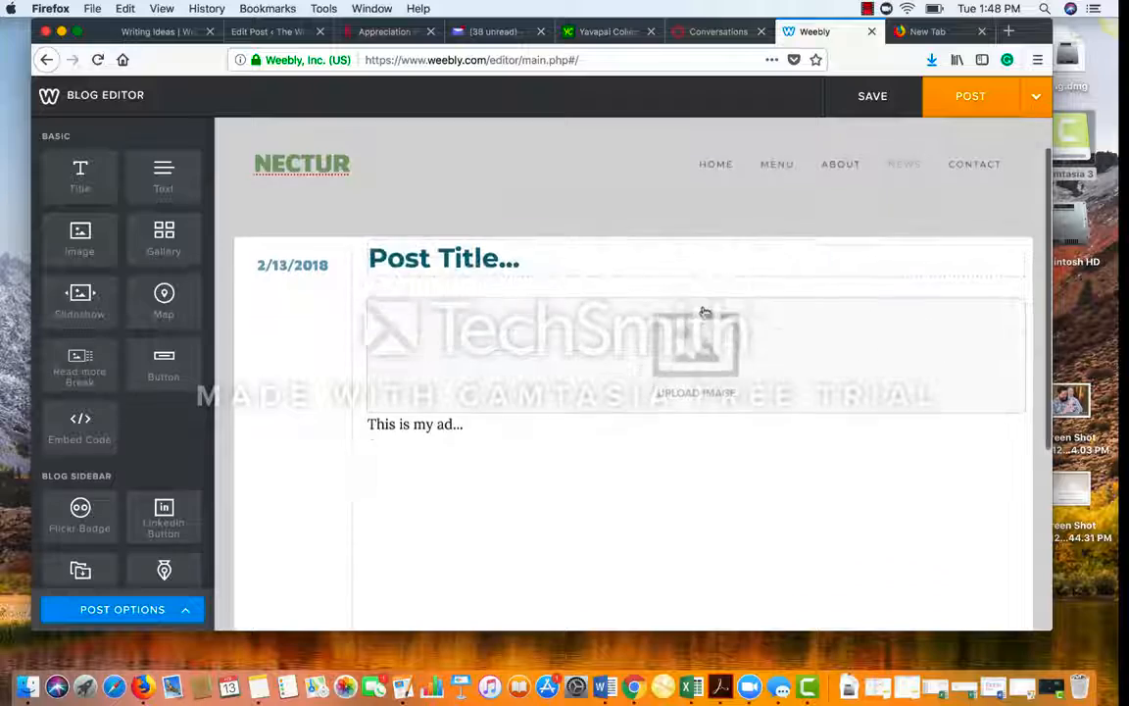
Step: Post the blog entry, then publish the site on the free weebly.com subdomain
left_click(976, 98)
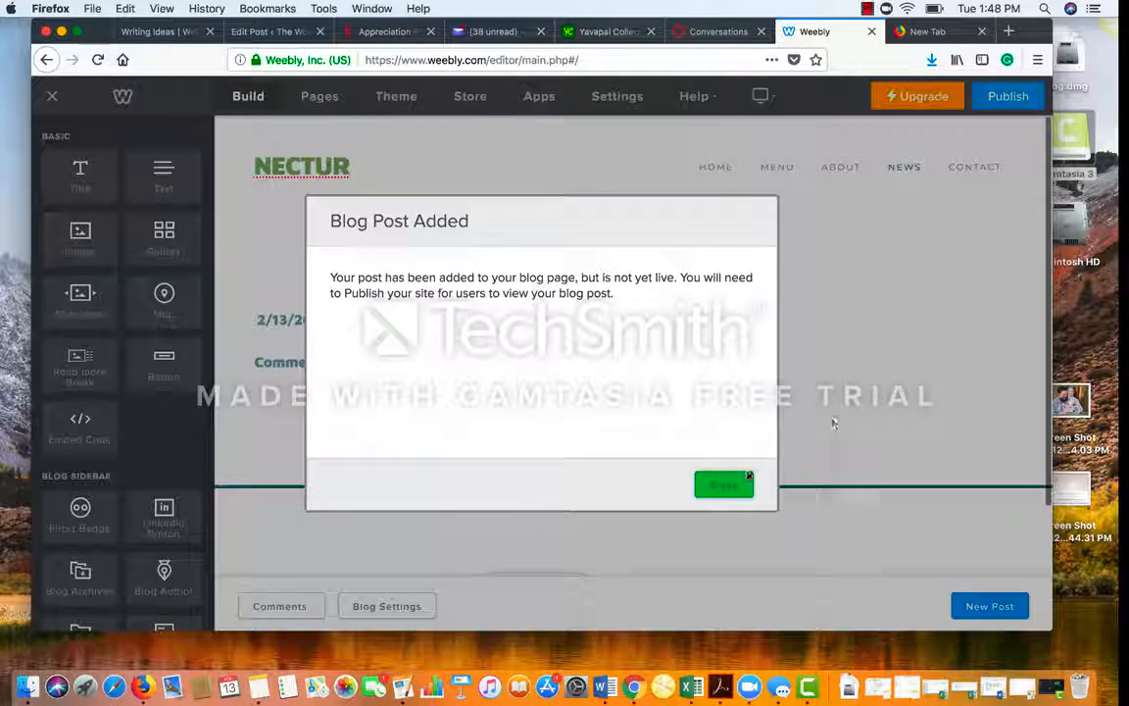
left_click(726, 485)
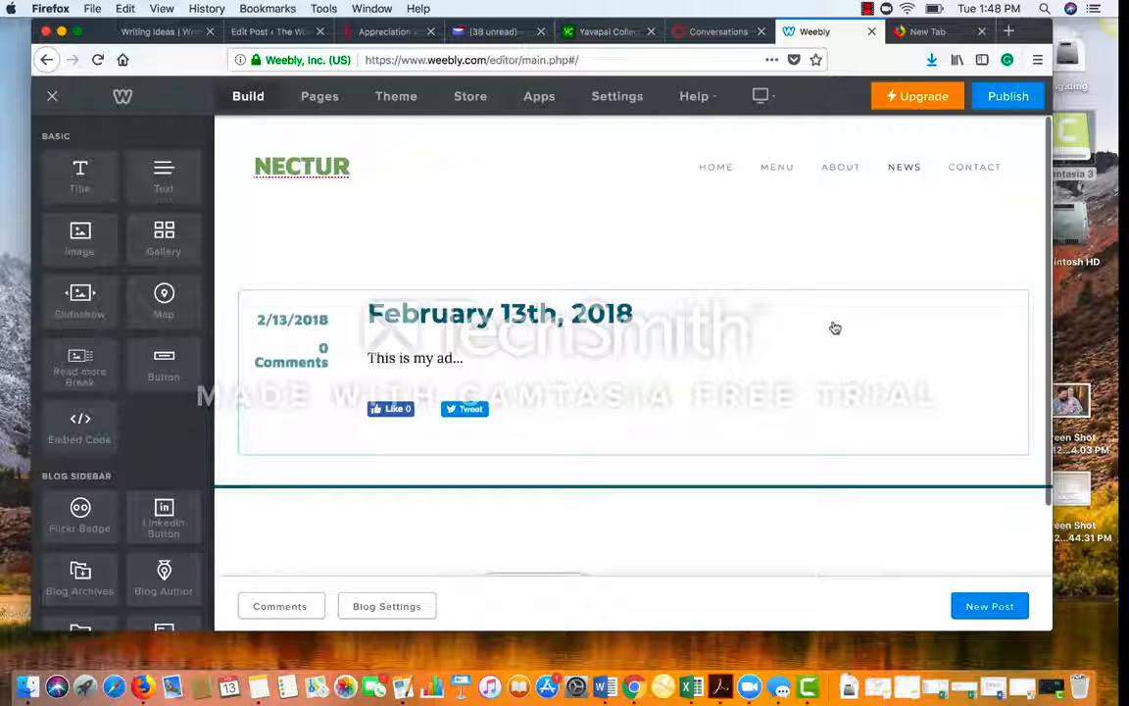
left_click(1007, 98)
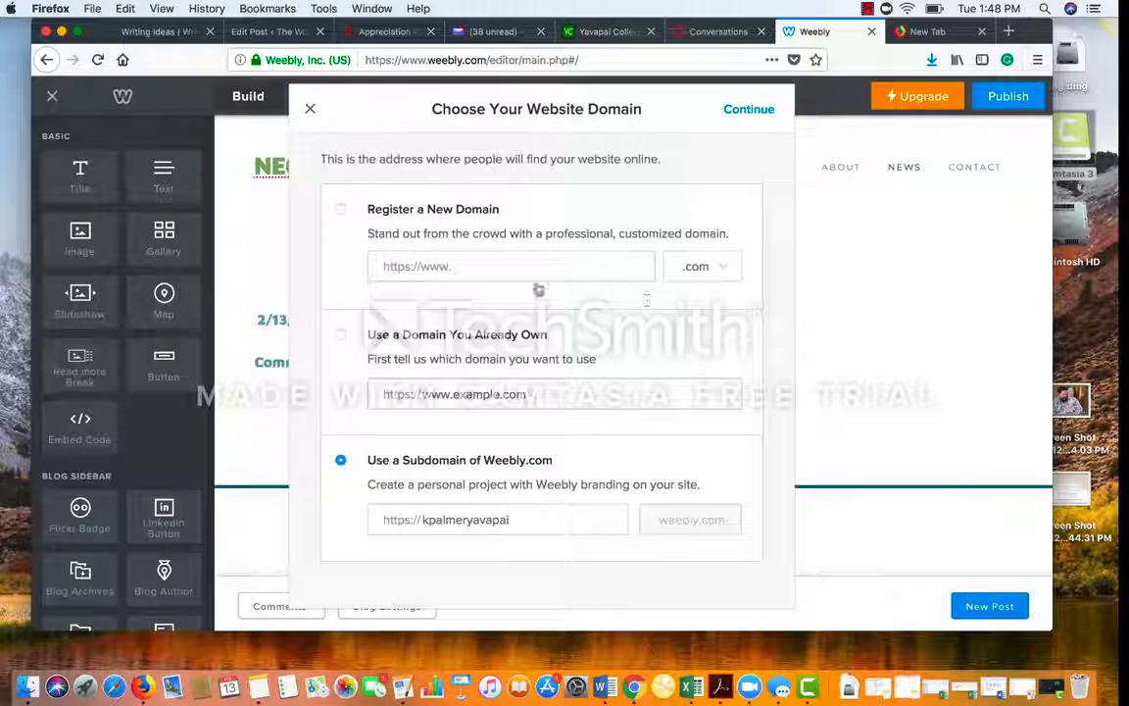
left_click(753, 112)
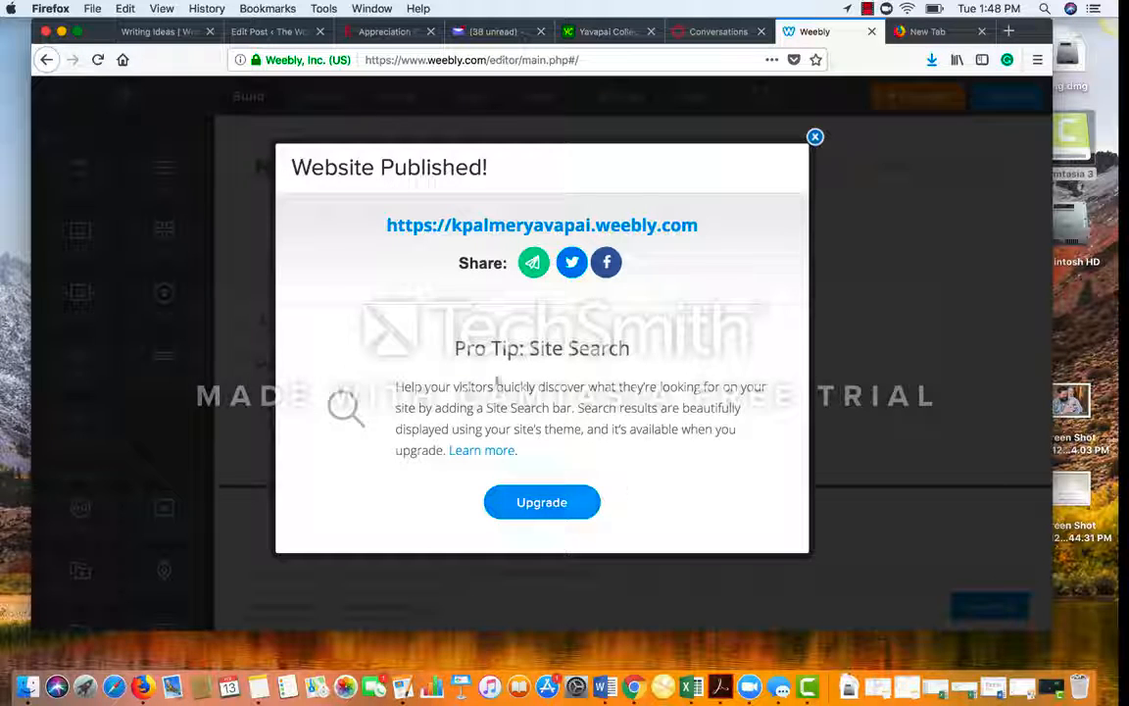
Step: Open the published site's weebly.com address in a new Firefox tab
left_click(653, 231)
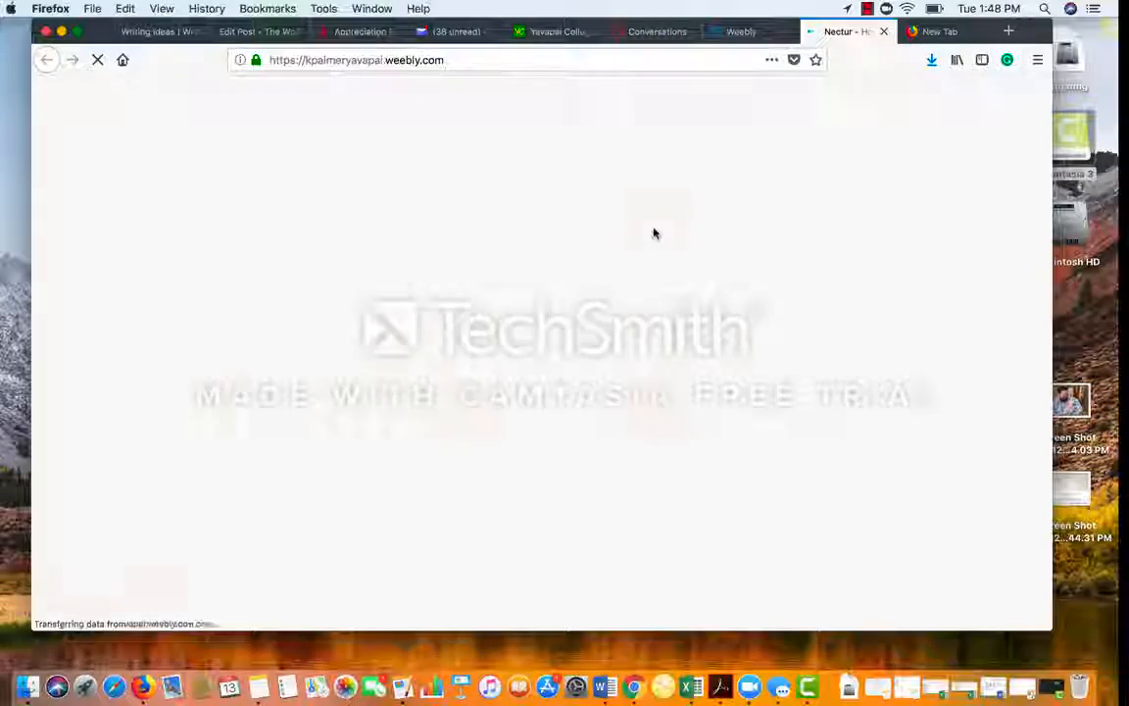
scroll(478, 422, "down", 5)
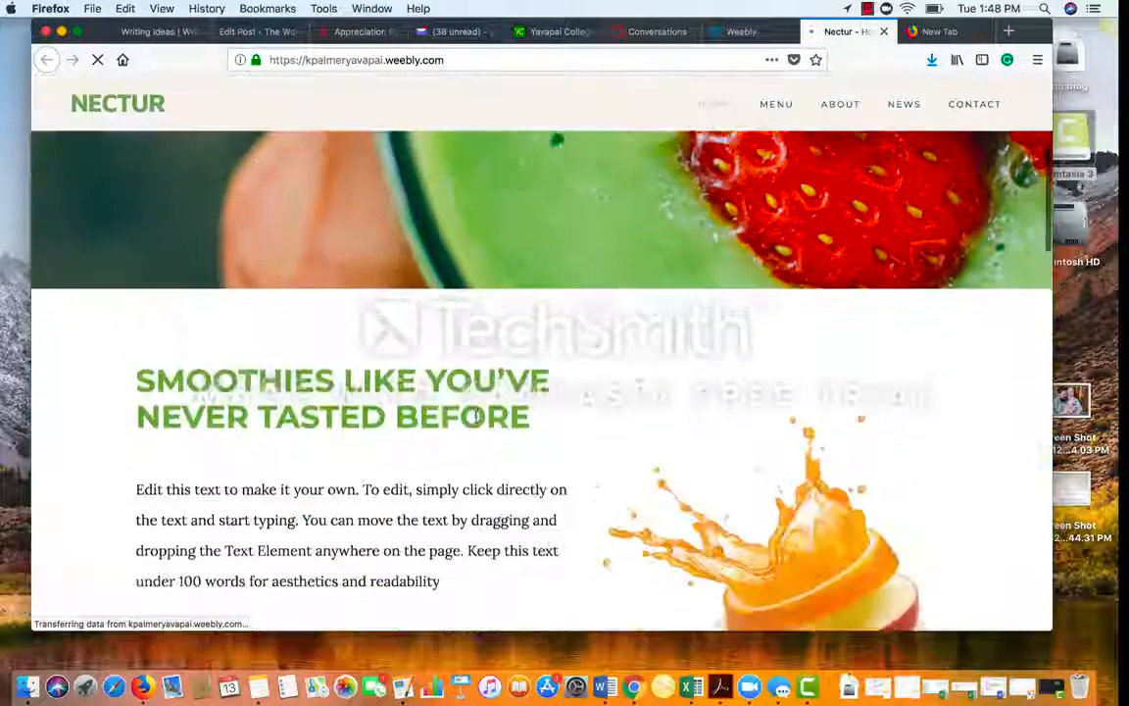
scroll(477, 423, "up", 4)
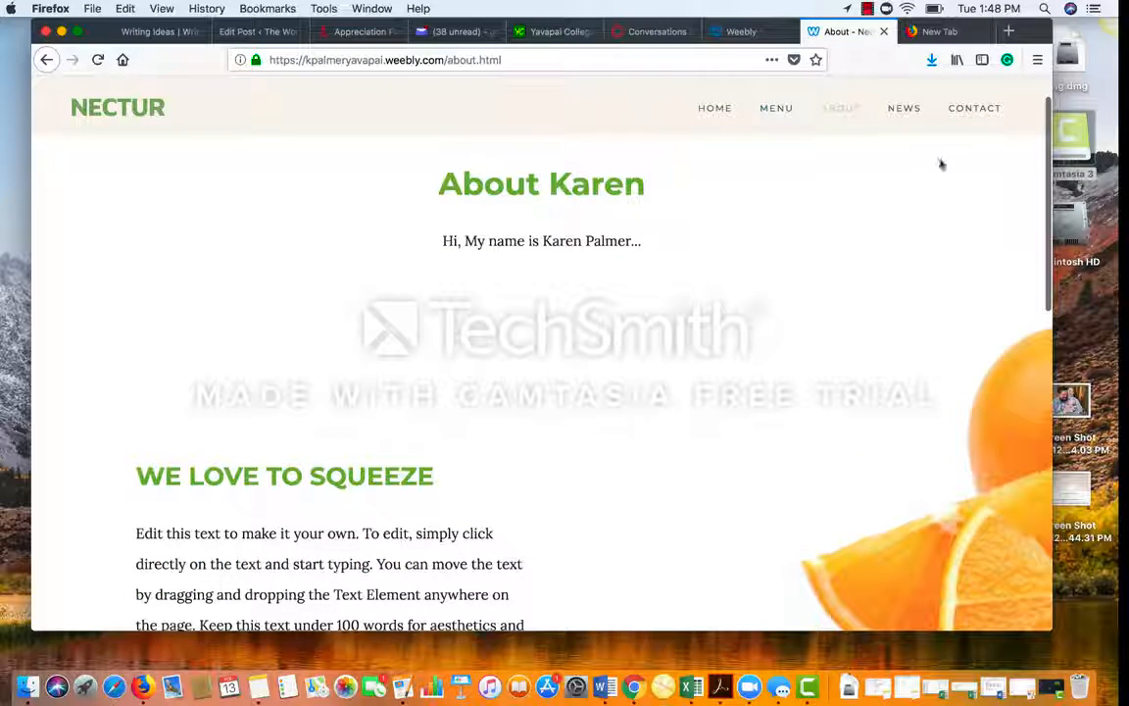
Step: Check that the live News page shows the February 13th, 2018 post 'This is my ad...'
left_click(911, 110)
scroll(681, 441, "down", 3)
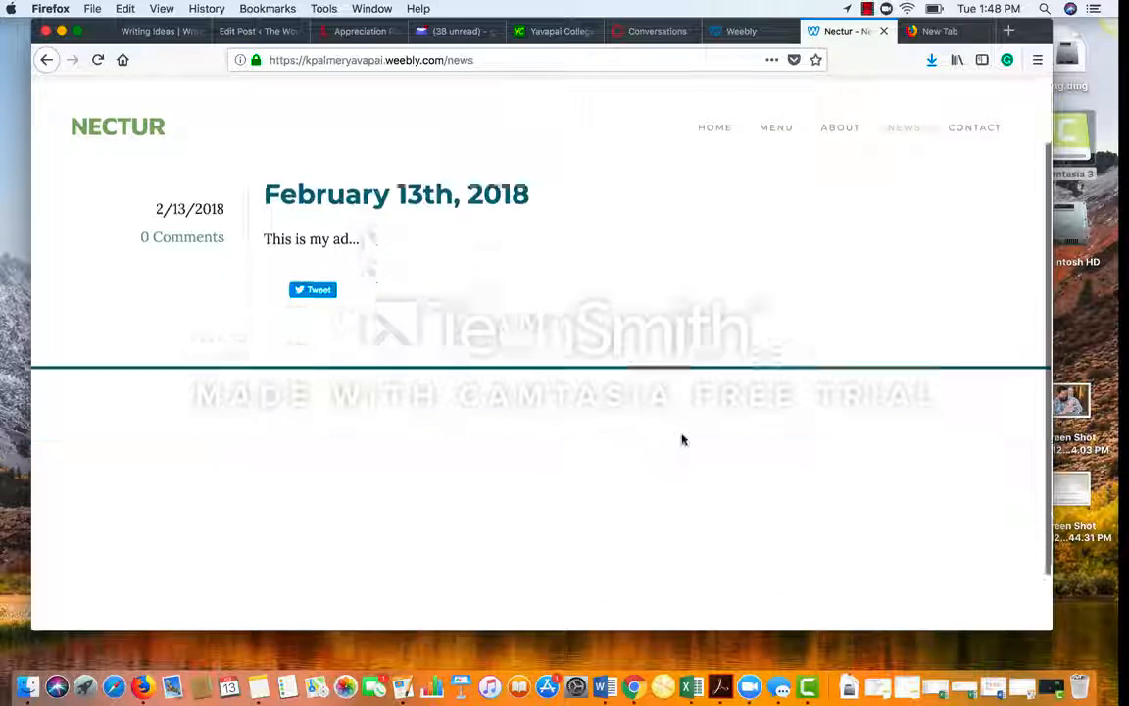
scroll(683, 440, "up", 3)
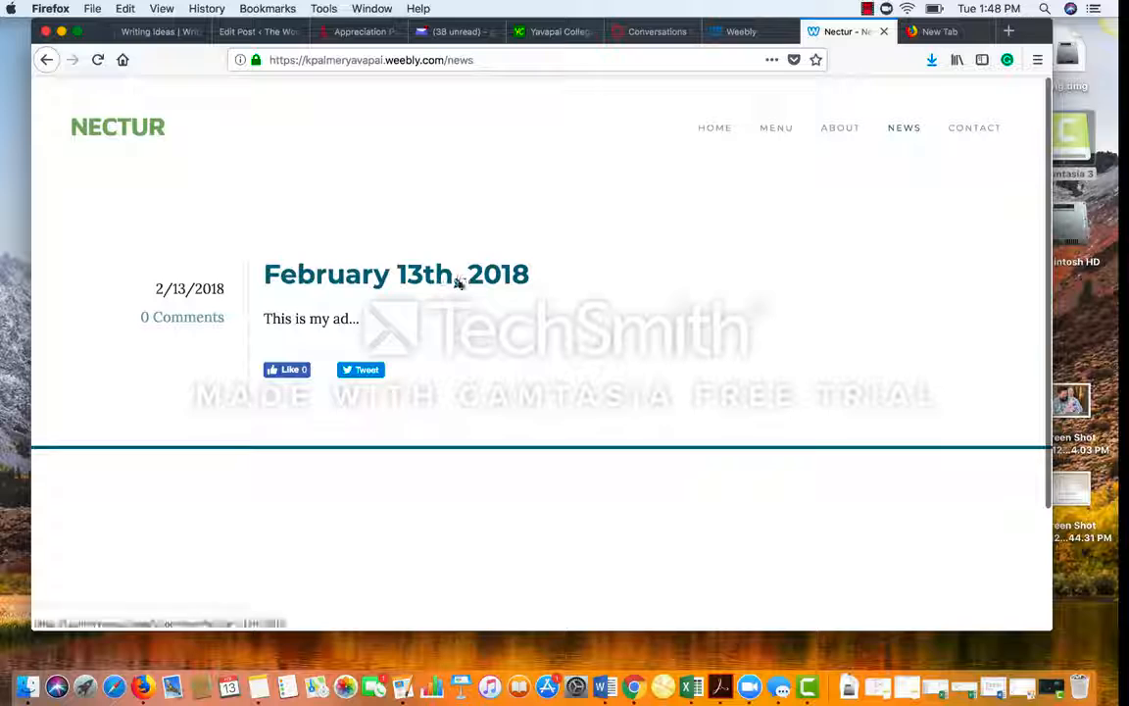
scroll(449, 469, "down", 3)
scroll(449, 469, "up", 3)
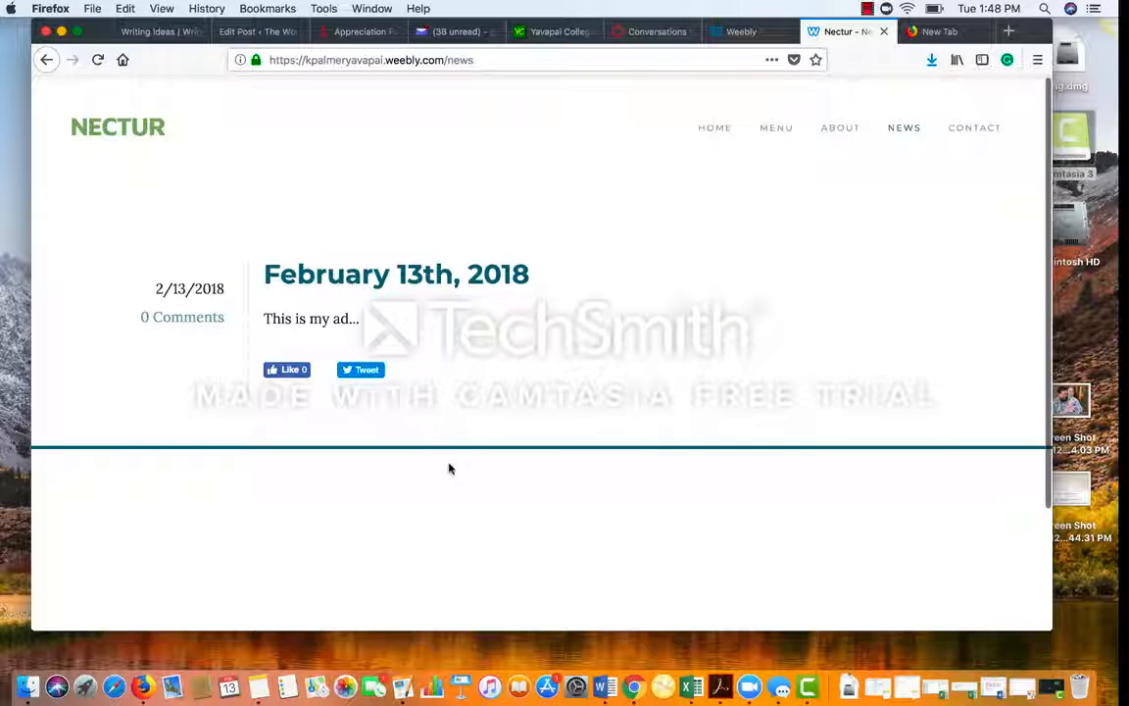